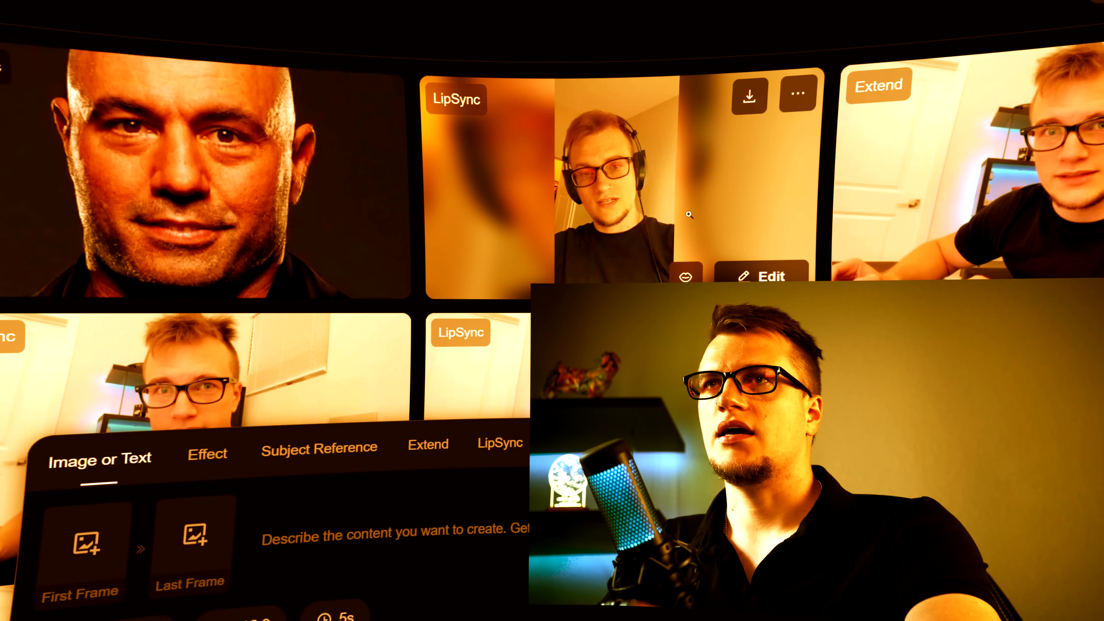
Set the new video's duration to 30s.
{"action": "scroll", "coordinate": [685, 222], "scroll_direction": "down", "scroll_amount": 10}
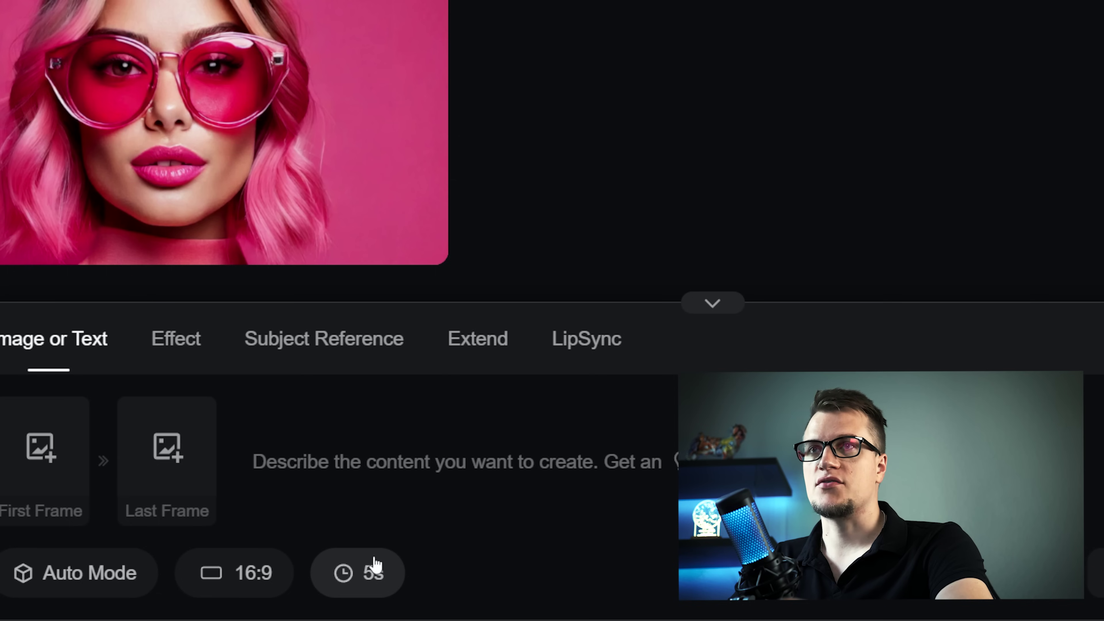
{"action": "left_click", "coordinate": [375, 565]}
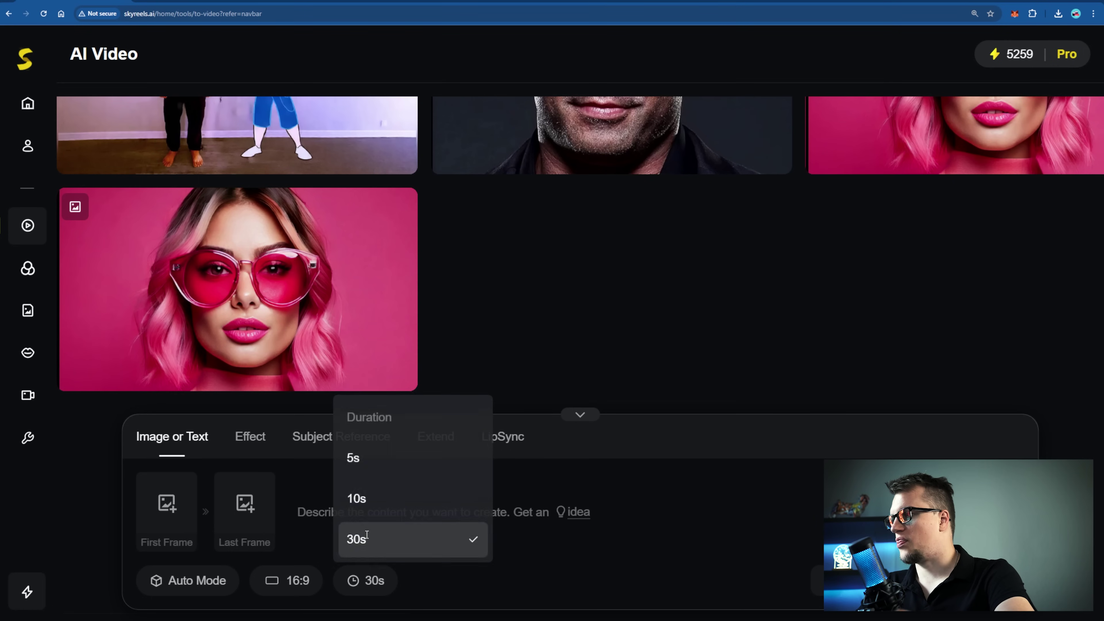
{"action": "left_click", "coordinate": [367, 538]}
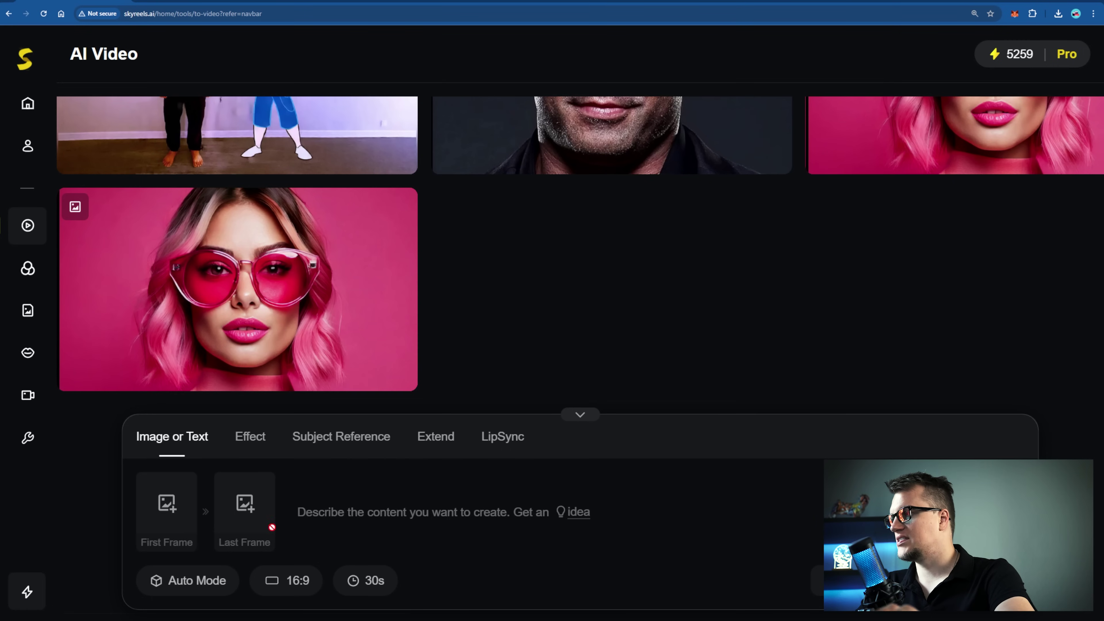
Add the house photo as the first frame, cropped to 16:9, and keep the duration at 30s.
{"action": "left_click", "coordinate": [167, 507]}
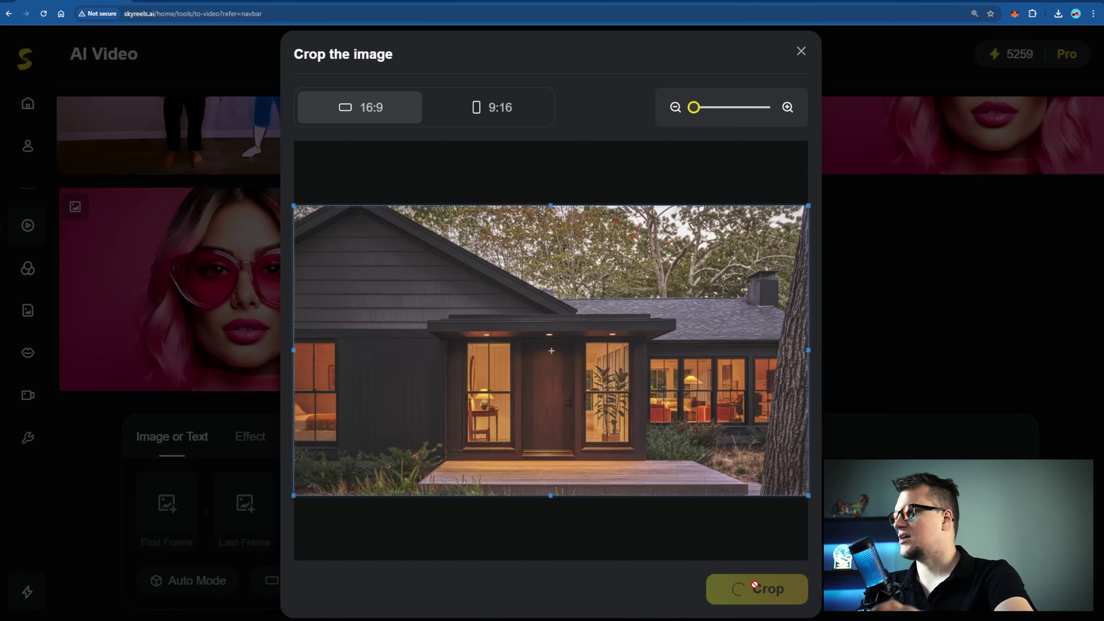
{"action": "mouse_move", "coordinate": [241, 502]}
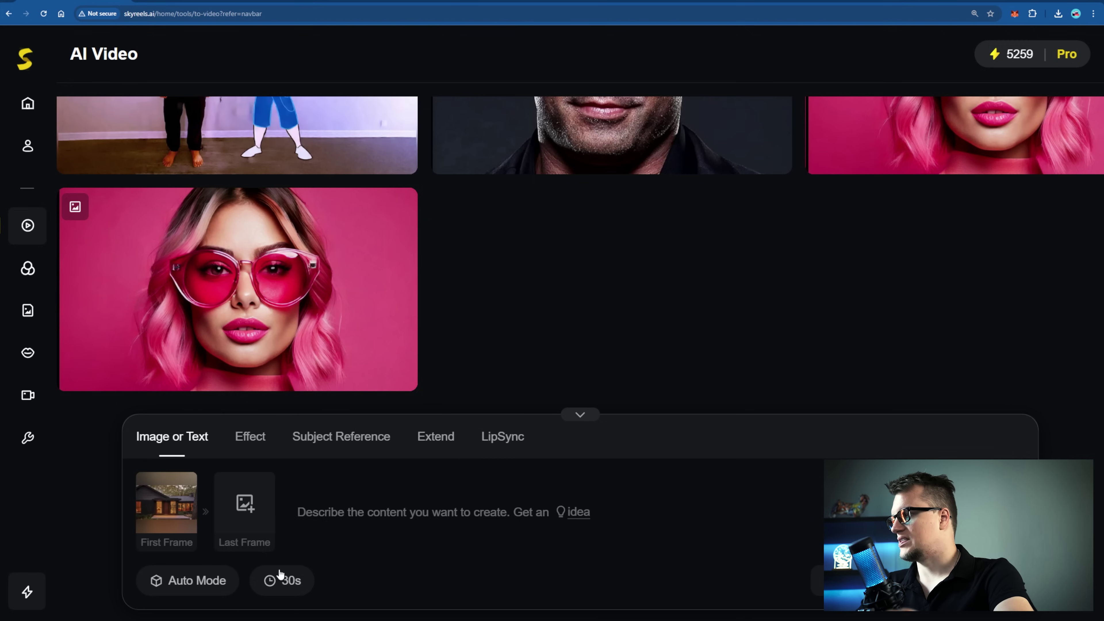
{"action": "left_click", "coordinate": [281, 578]}
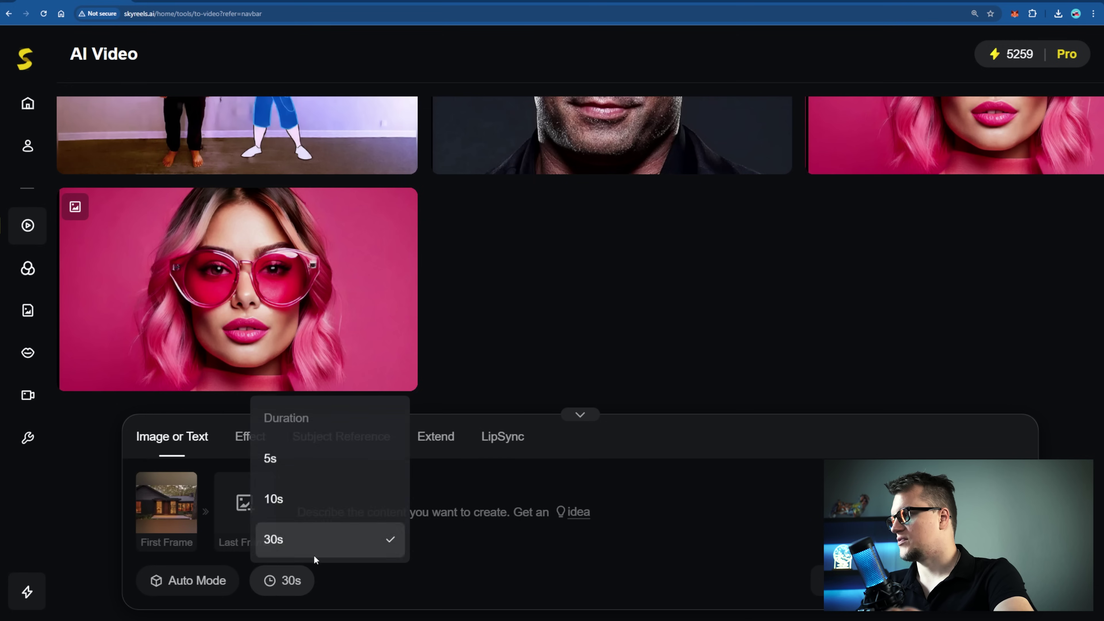
{"action": "left_click", "coordinate": [299, 546]}
Create the video with the prompt "A mysterious house stands in the middle of a dark forest; animals occasionally visit, creating a spooky atmosphere.".
{"action": "left_click", "coordinate": [311, 513]}
{"action": "type", "text": "A mysterious house stands in the middle of a dark forest; animals occasionally visit, creating a spooky atmosphere."}
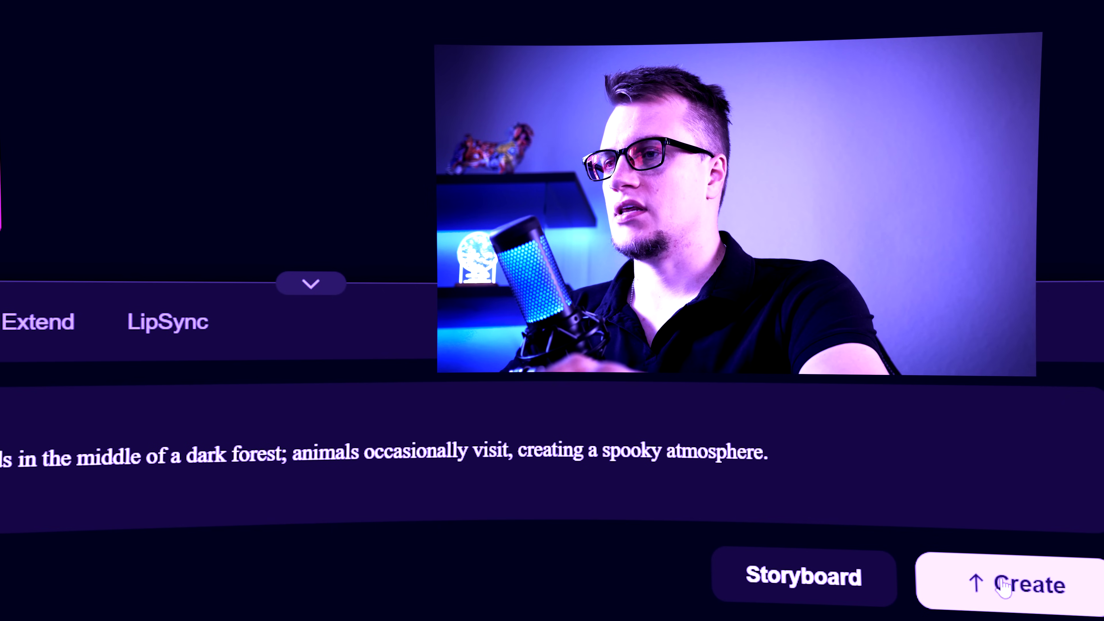
{"action": "left_click", "coordinate": [972, 579]}
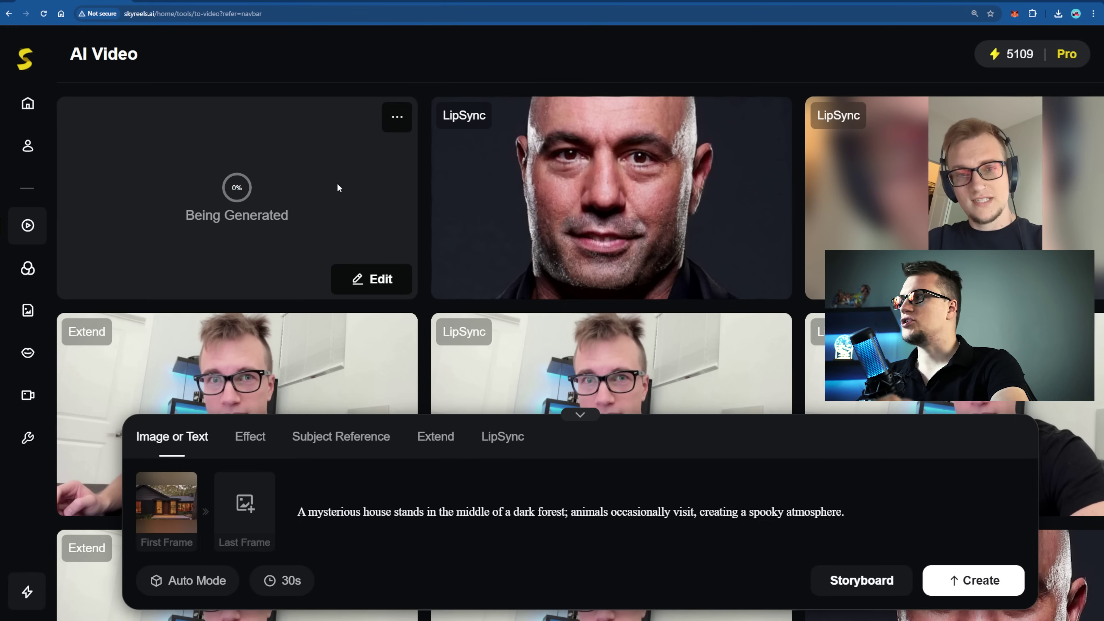
Upscale the generated house video on the storyboard.
{"action": "left_click", "coordinate": [337, 188]}
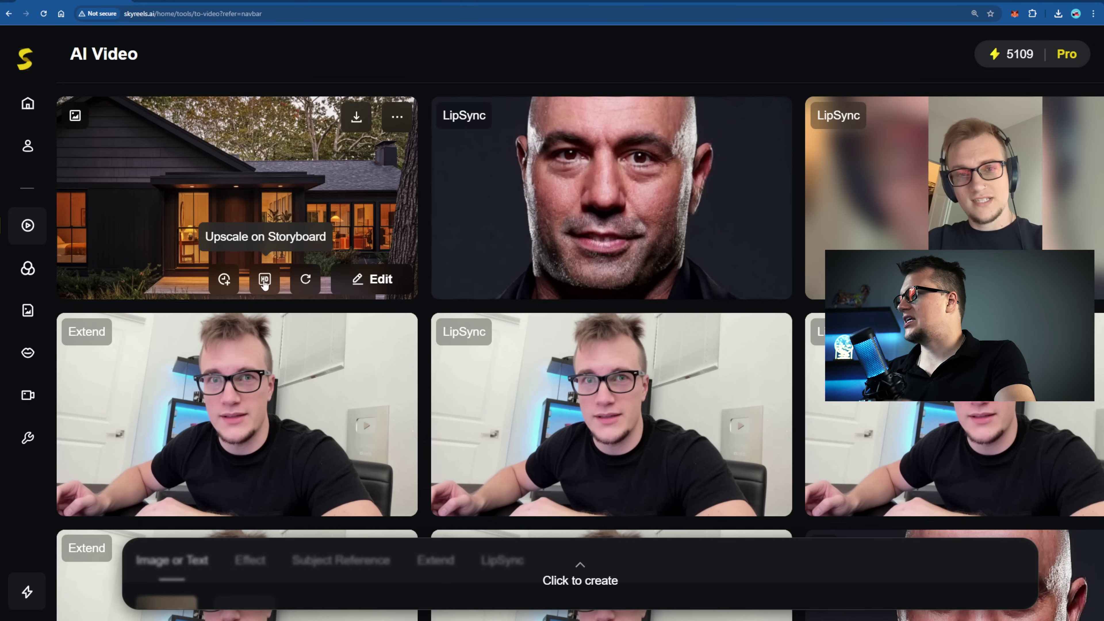
{"action": "left_click", "coordinate": [264, 281]}
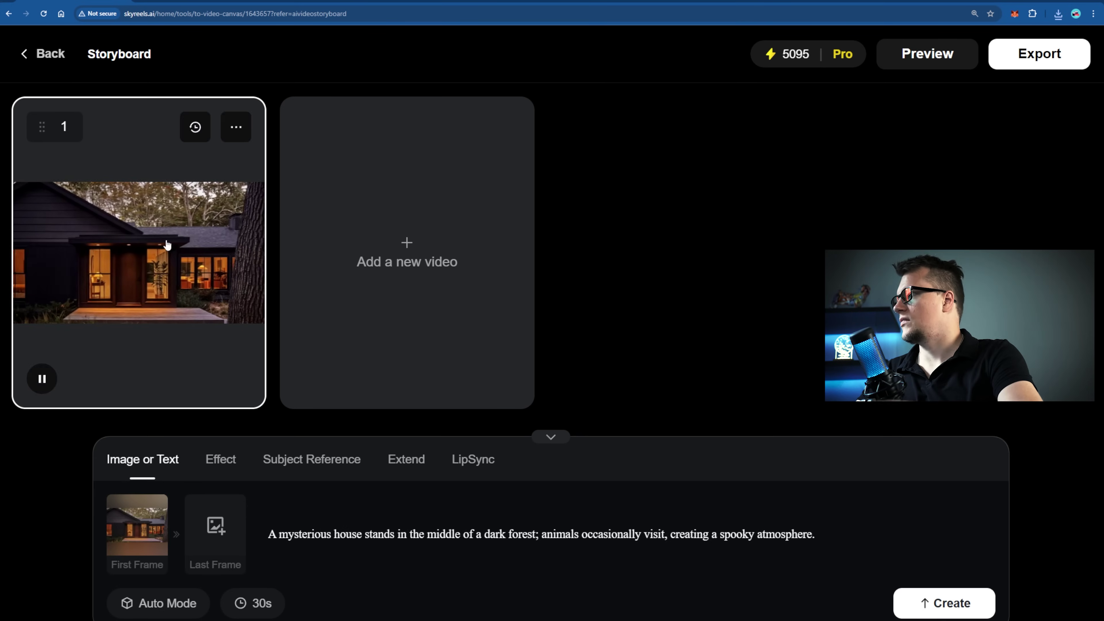
{"action": "left_click", "coordinate": [234, 125]}
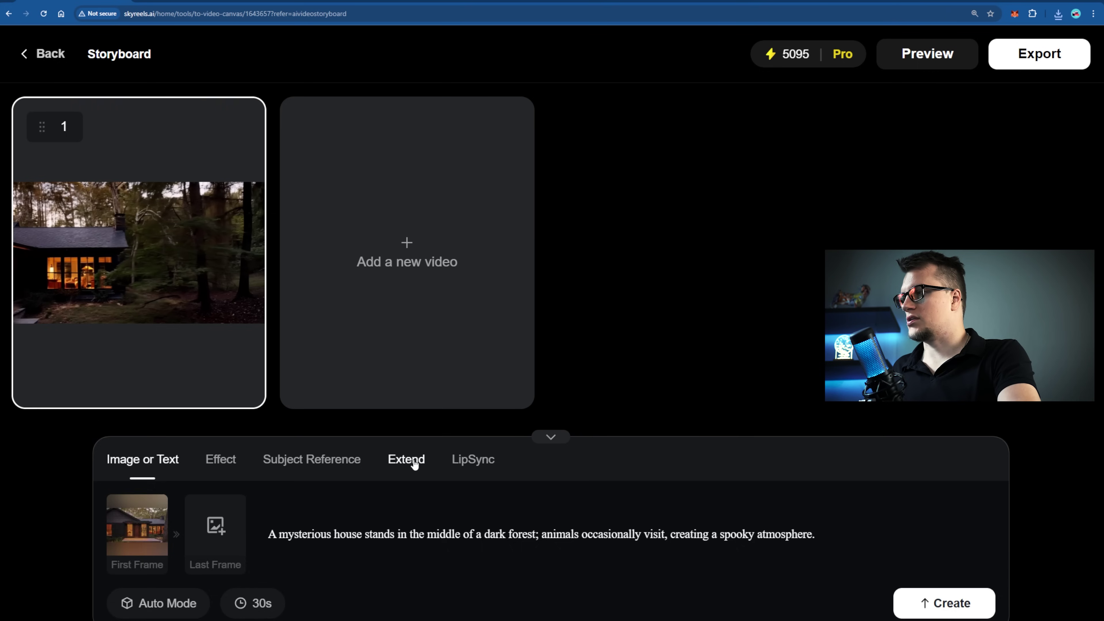
Set up a video extension by adding the source video and describing how its content continues.
{"action": "left_click", "coordinate": [407, 459]}
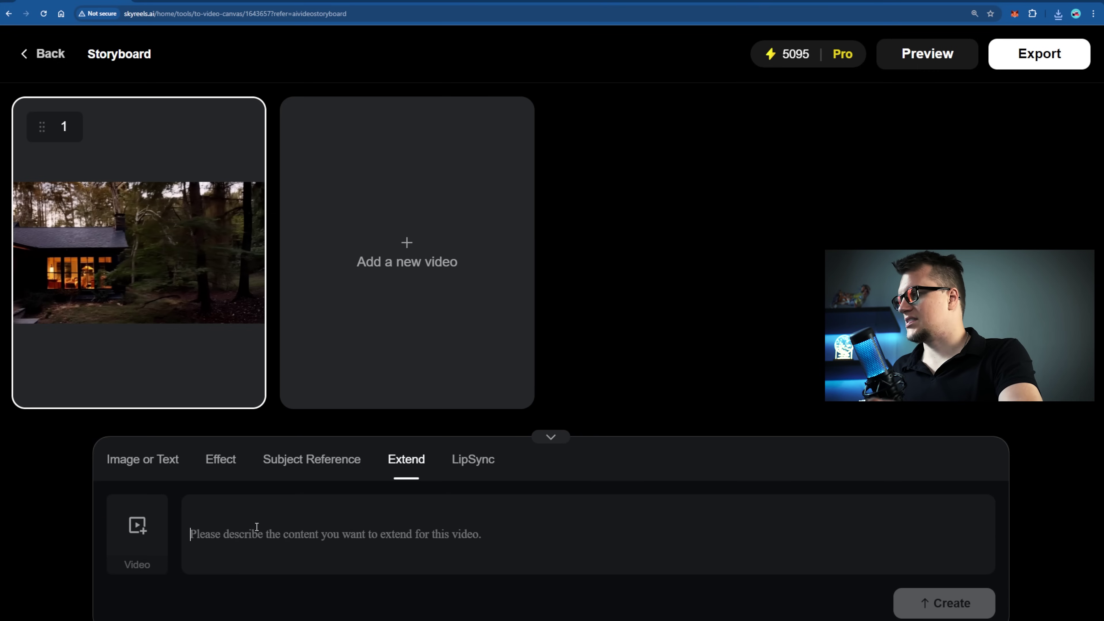
{"action": "left_click", "coordinate": [138, 532]}
{"action": "left_click", "coordinate": [838, 555]}
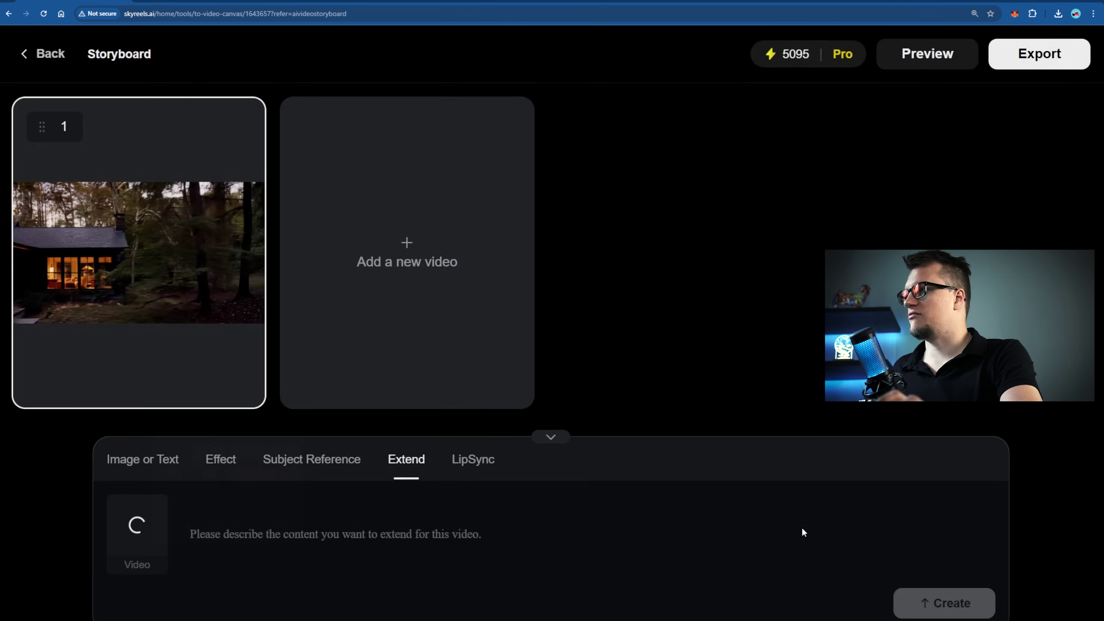
{"action": "left_click", "coordinate": [688, 525]}
{"action": "type", "text": "Continu"}
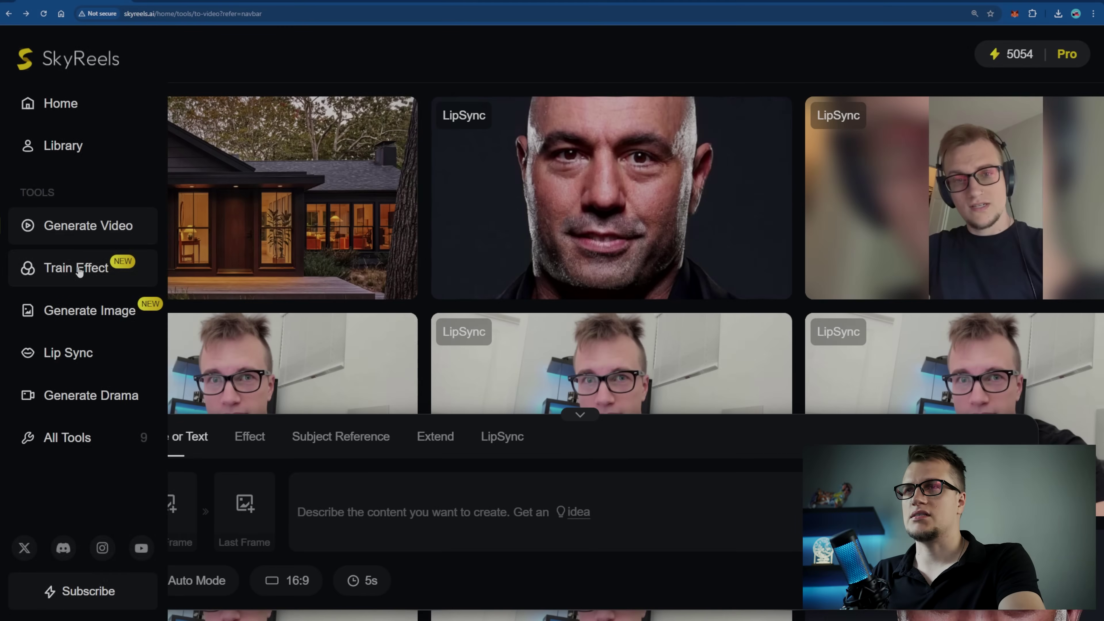
Start a new video effect training with the peace-sign reference clips and the trigger word "Peace Sign".
{"action": "left_click", "coordinate": [79, 272]}
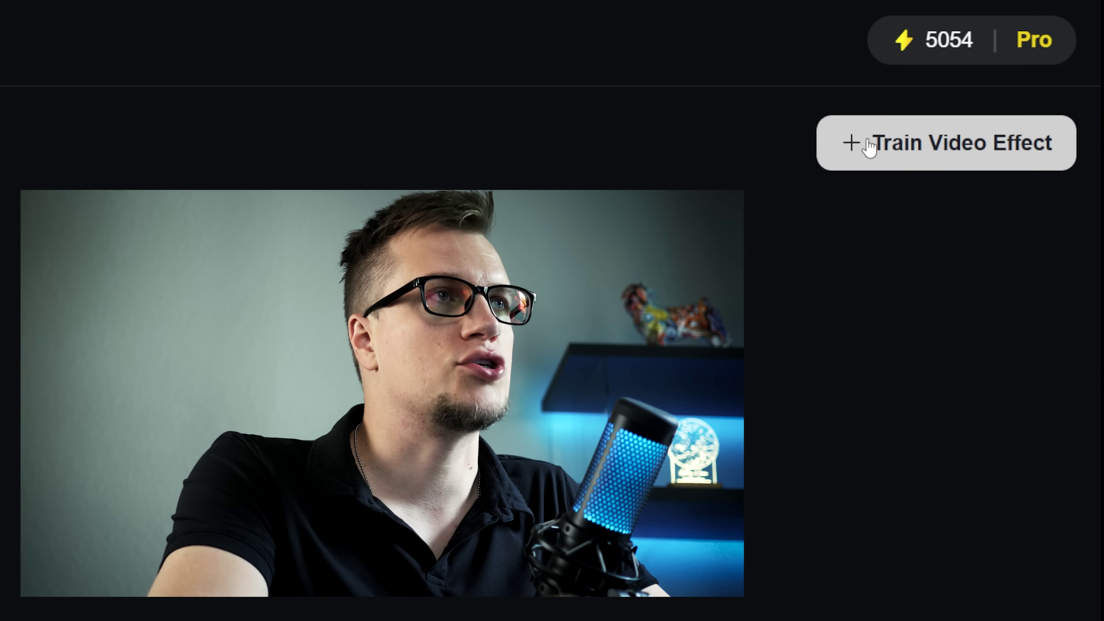
{"action": "left_click", "coordinate": [869, 144]}
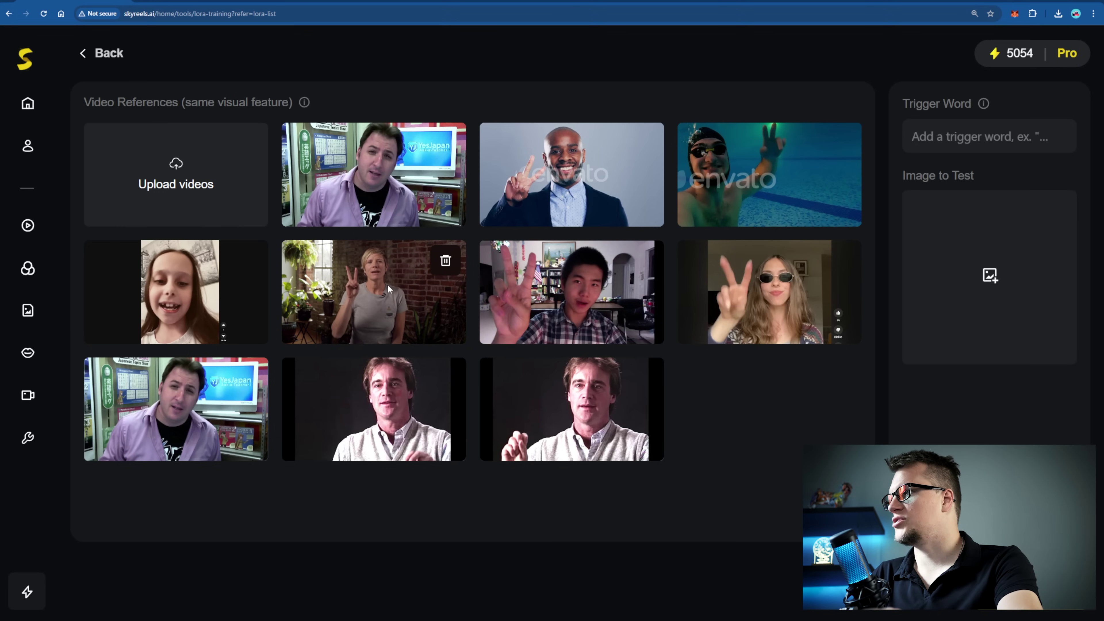
{"action": "left_click", "coordinate": [978, 143]}
{"action": "type", "text": "The Pea"}
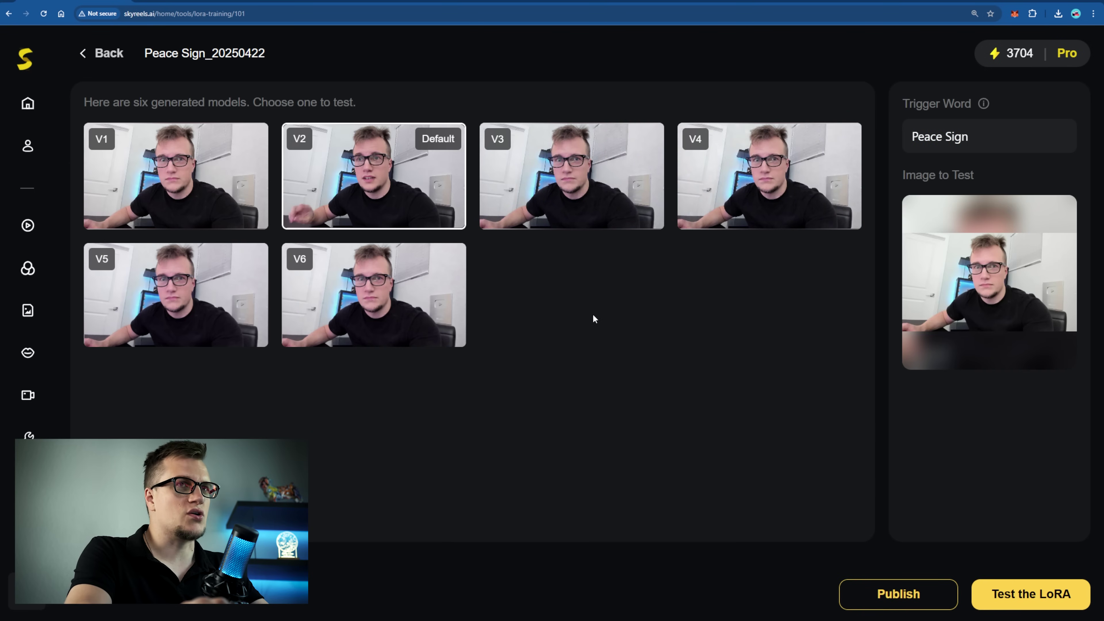
Play the generated Peace Sign model previews, including V1, to compare how the gesture looks.
{"action": "mouse_move", "coordinate": [419, 277]}
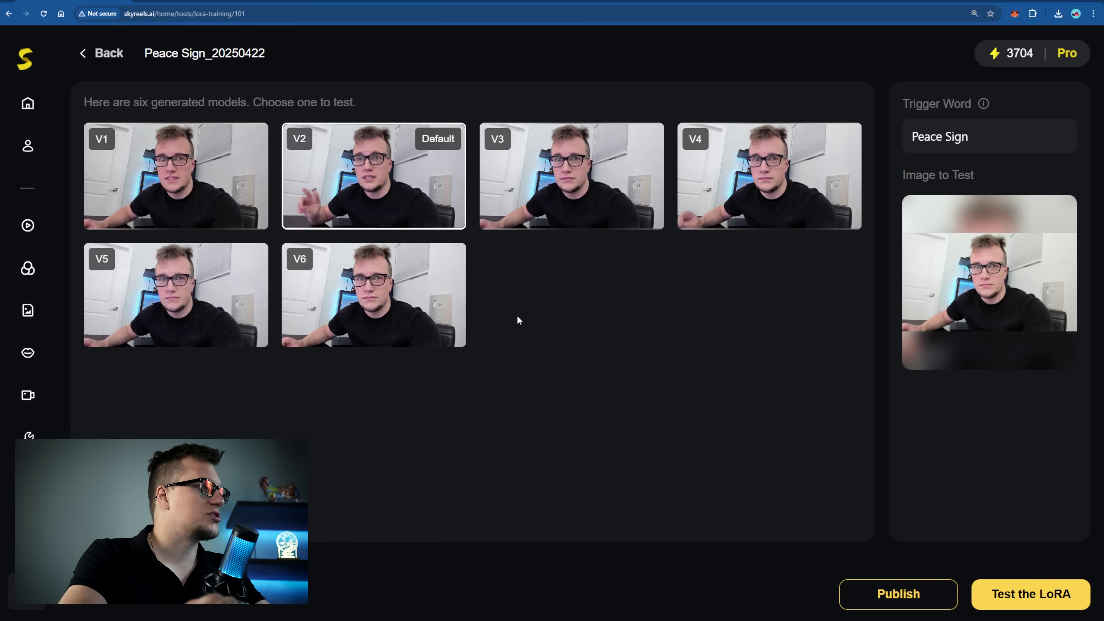
{"action": "left_click", "coordinate": [174, 185]}
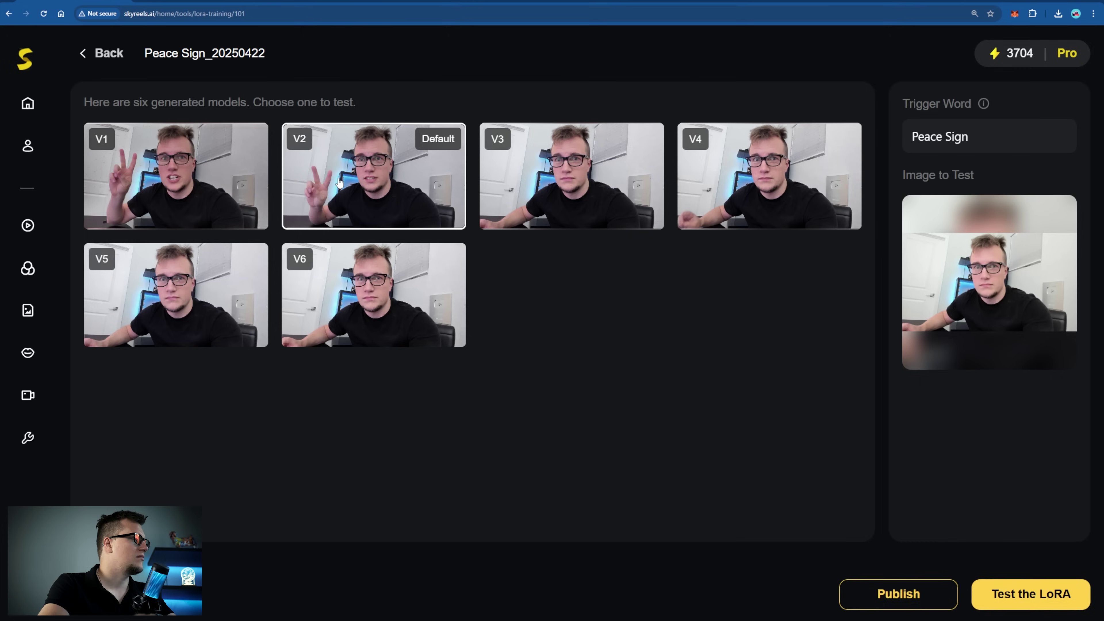
{"action": "left_click", "coordinate": [340, 180]}
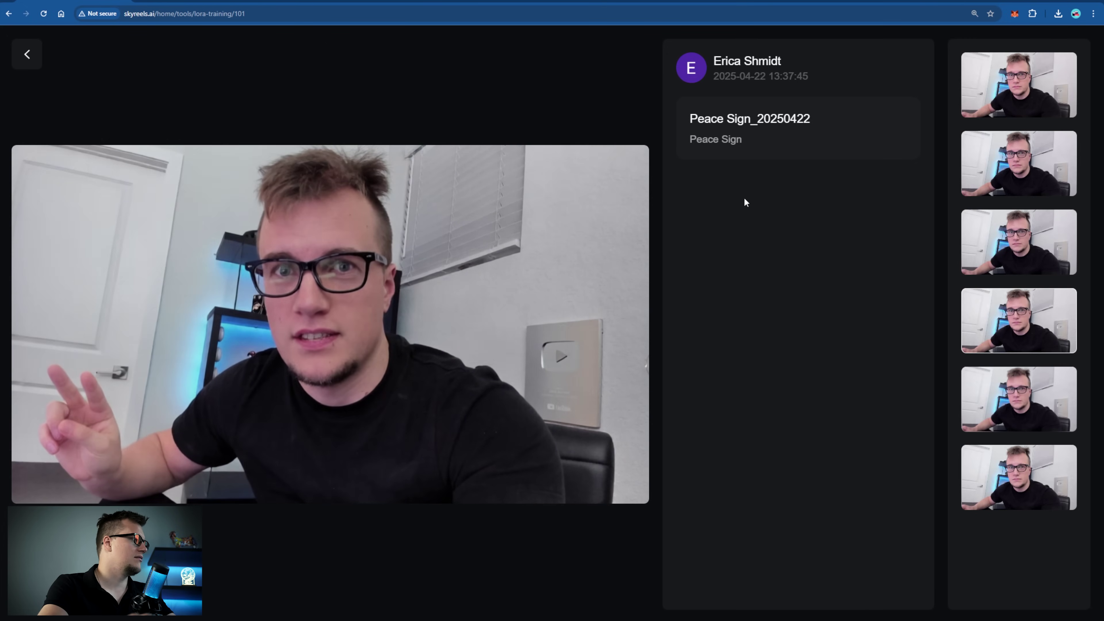
{"action": "key", "text": "Escape"}
{"action": "left_click", "coordinate": [195, 189]}
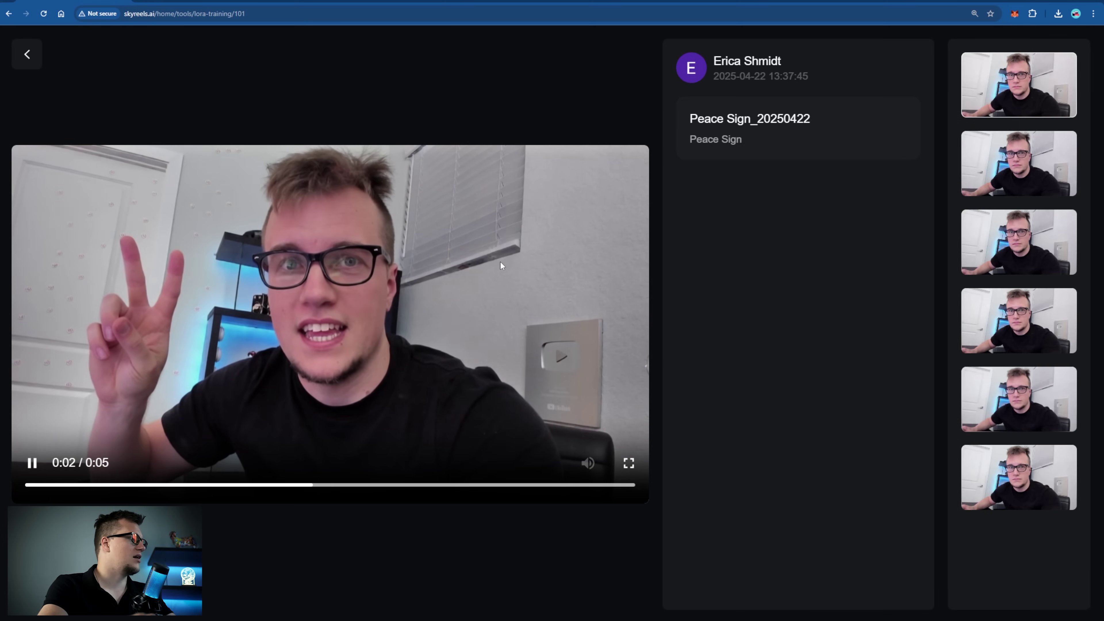
{"action": "left_click", "coordinate": [27, 54]}
Make V1 the default model and publish the LoRA as Peace Sign_20250422 with public visibility.
{"action": "left_click", "coordinate": [204, 143]}
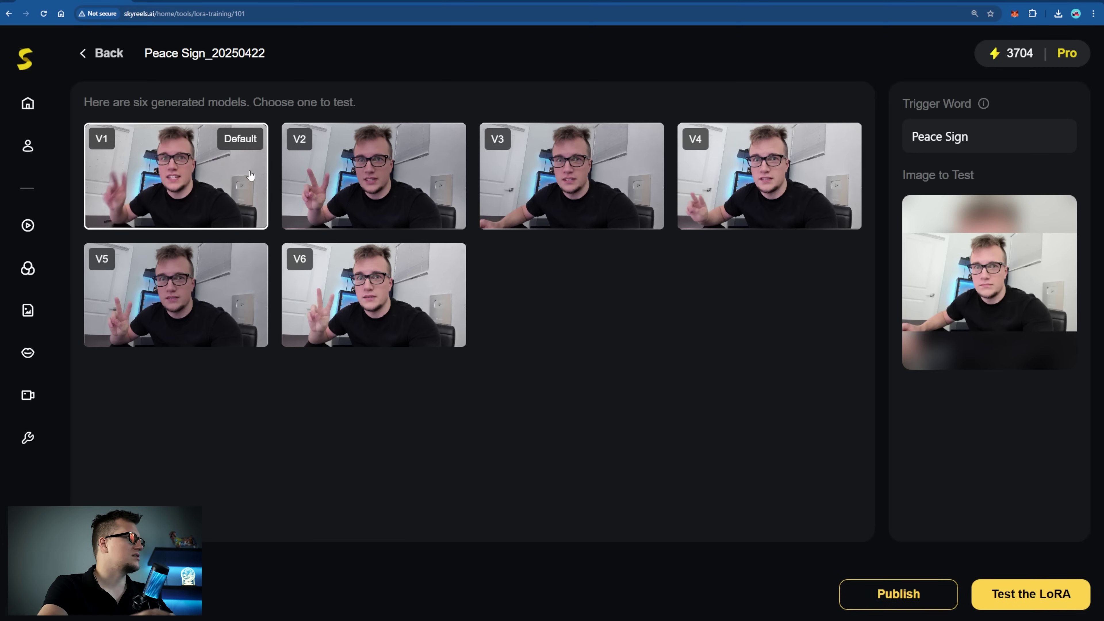
{"action": "left_click", "coordinate": [939, 597]}
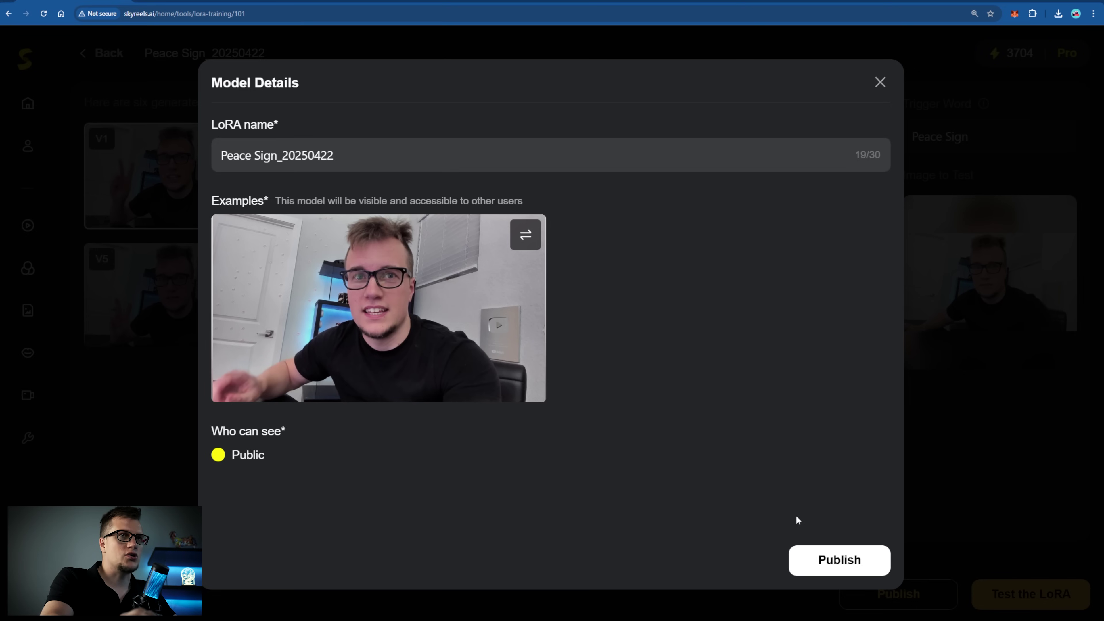
{"action": "left_click", "coordinate": [817, 549]}
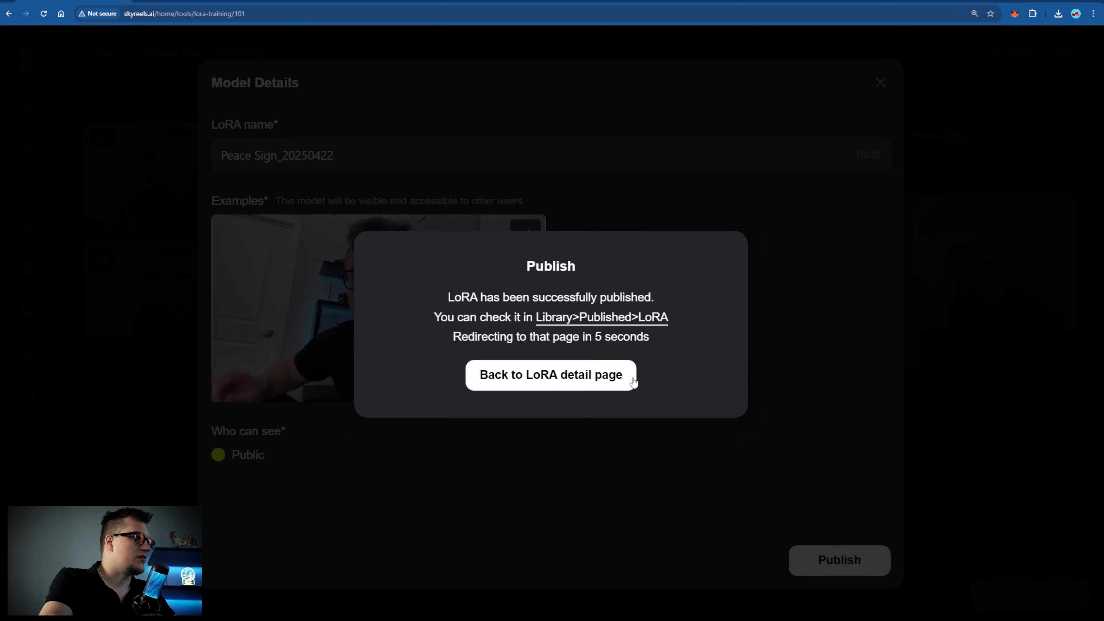
{"action": "left_click", "coordinate": [633, 376]}
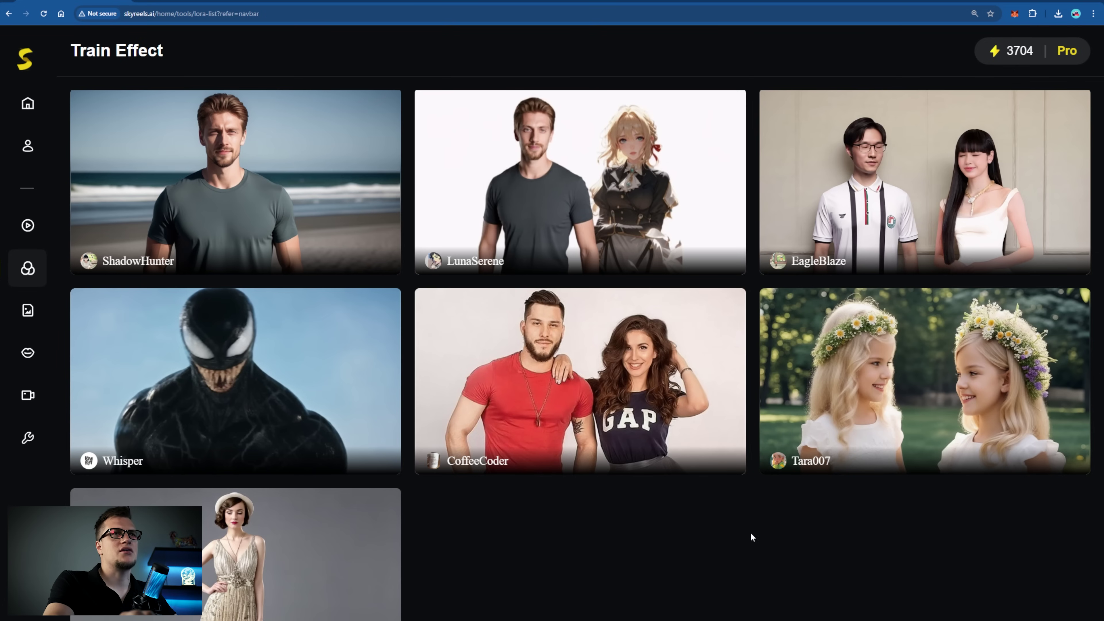
{"action": "mouse_move", "coordinate": [919, 179]}
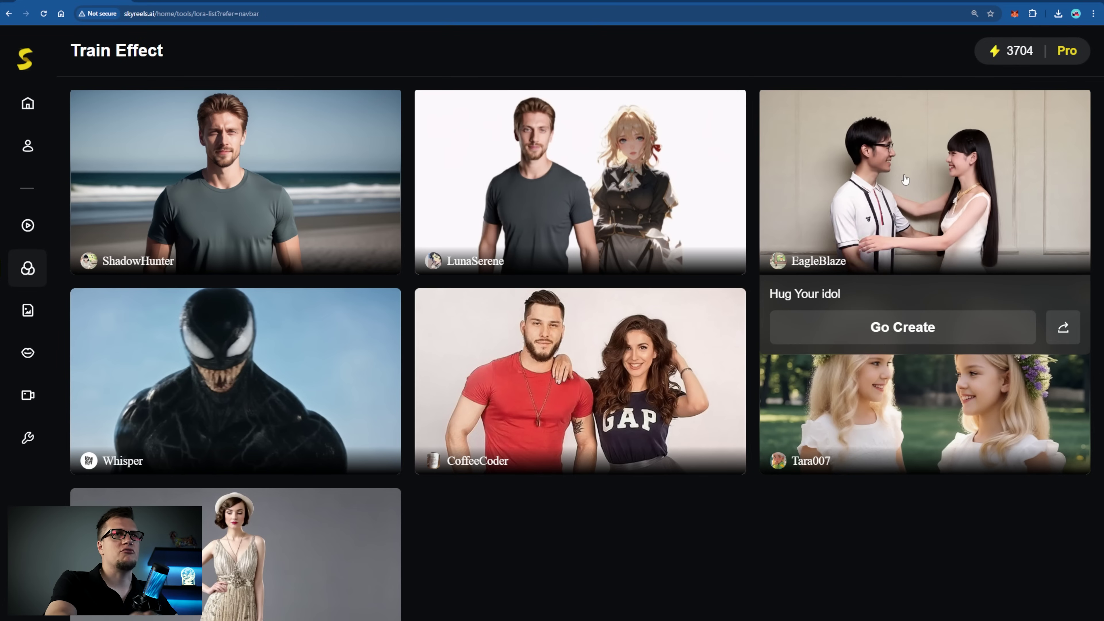
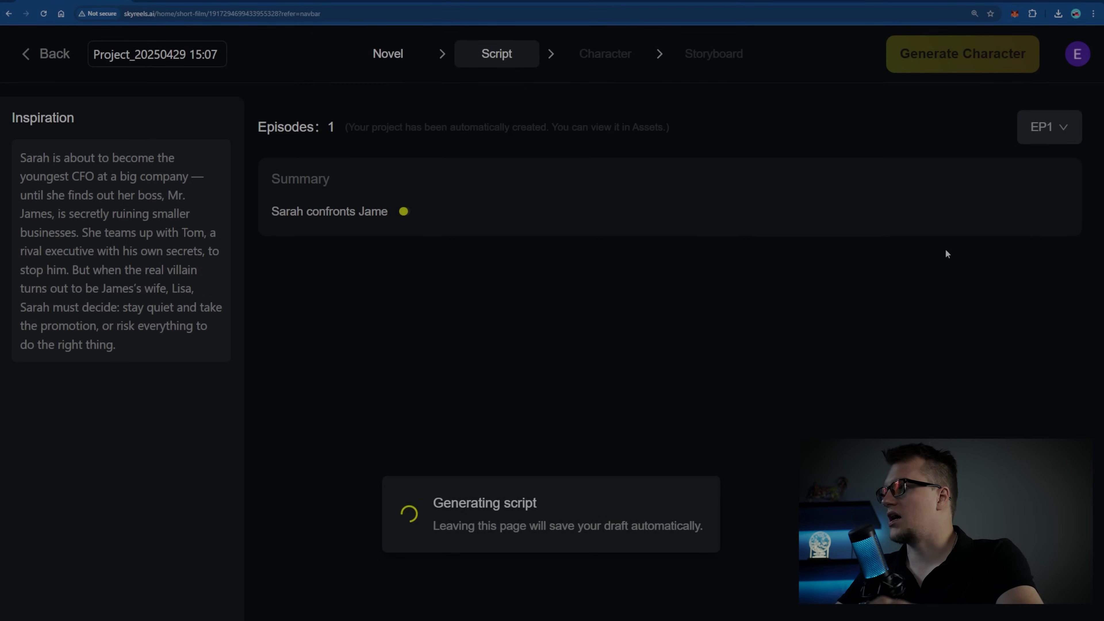
Read through the generated episode 1 script and generate the characters from it.
{"action": "scroll", "coordinate": [442, 324], "scroll_direction": "down", "scroll_amount": 9}
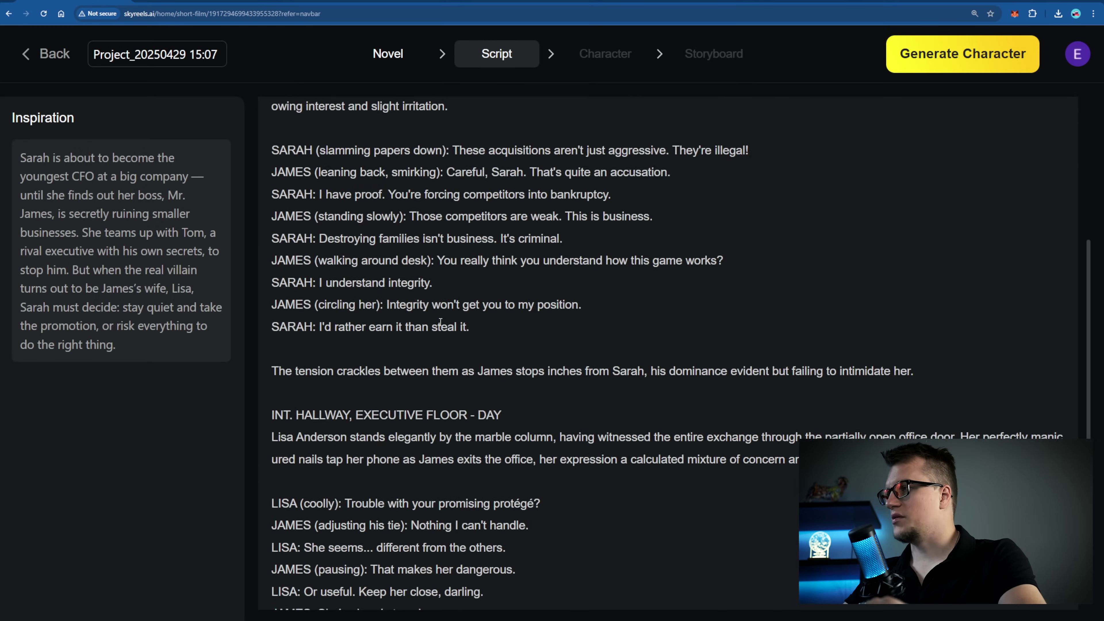
{"action": "left_click", "coordinate": [946, 72]}
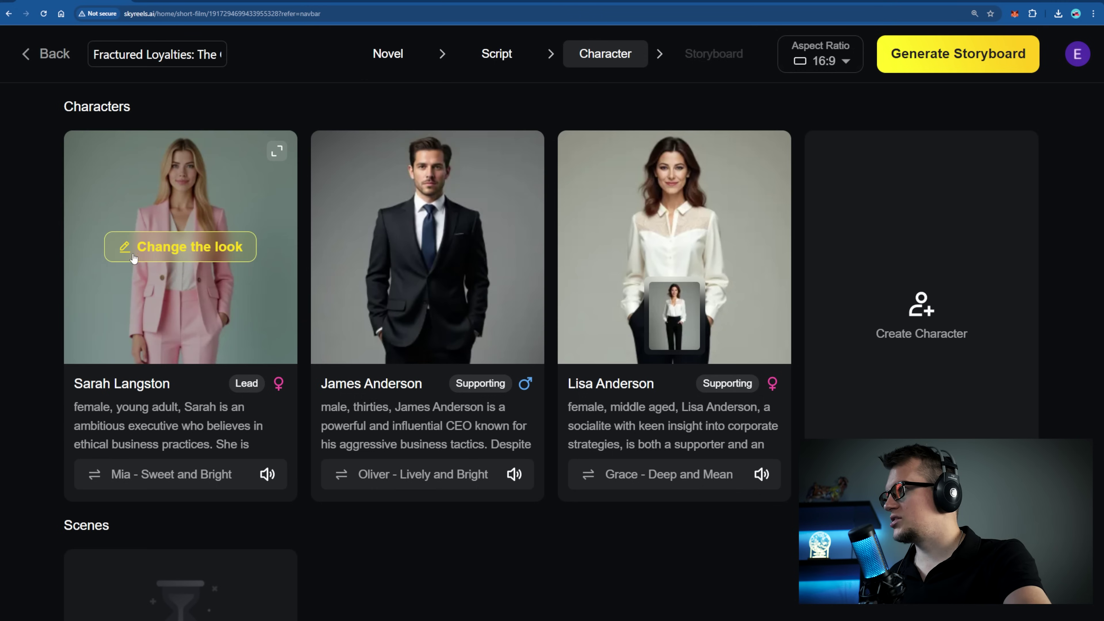
Change the lead character's look with the features "black hair, glasses, black minimalist style" and a locally uploaded actor reference photo.
{"action": "left_click", "coordinate": [158, 258]}
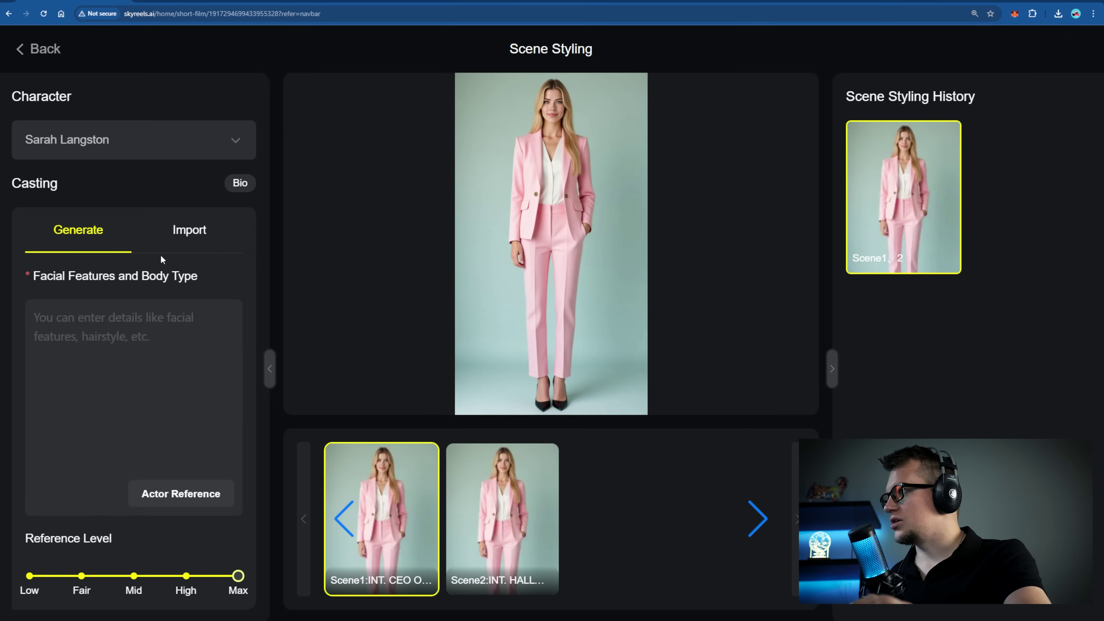
{"action": "type", "text": "black hair, glasses, black minimalist style"}
{"action": "left_click", "coordinate": [181, 505]}
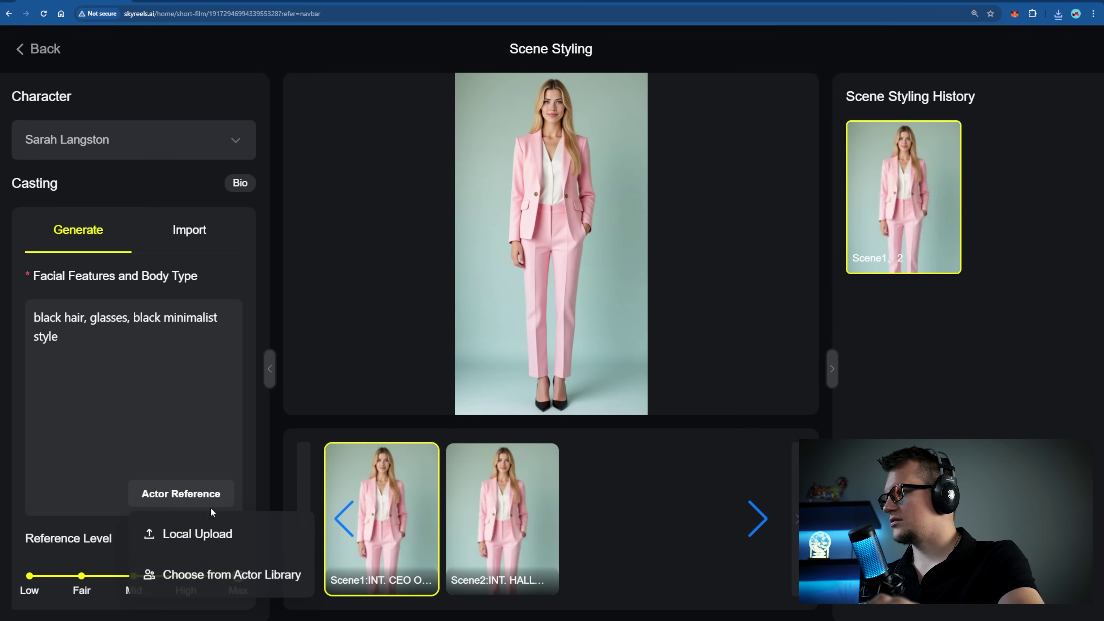
{"action": "left_click", "coordinate": [199, 536]}
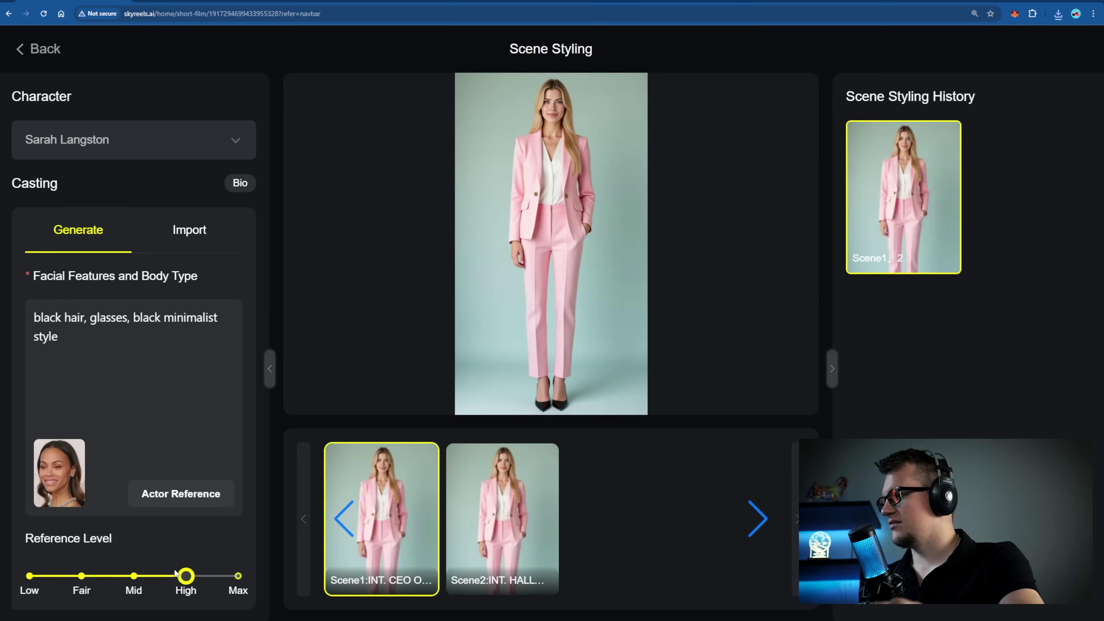
Set the reference level to Max and generate the lead's look with the styling "Black minimalist office clothing, no jewelry, high heels.".
{"action": "left_click_drag", "start_coordinate": [176, 575], "coordinate": [238, 576]}
{"action": "scroll", "coordinate": [52, 471], "scroll_direction": "down", "scroll_amount": 8}
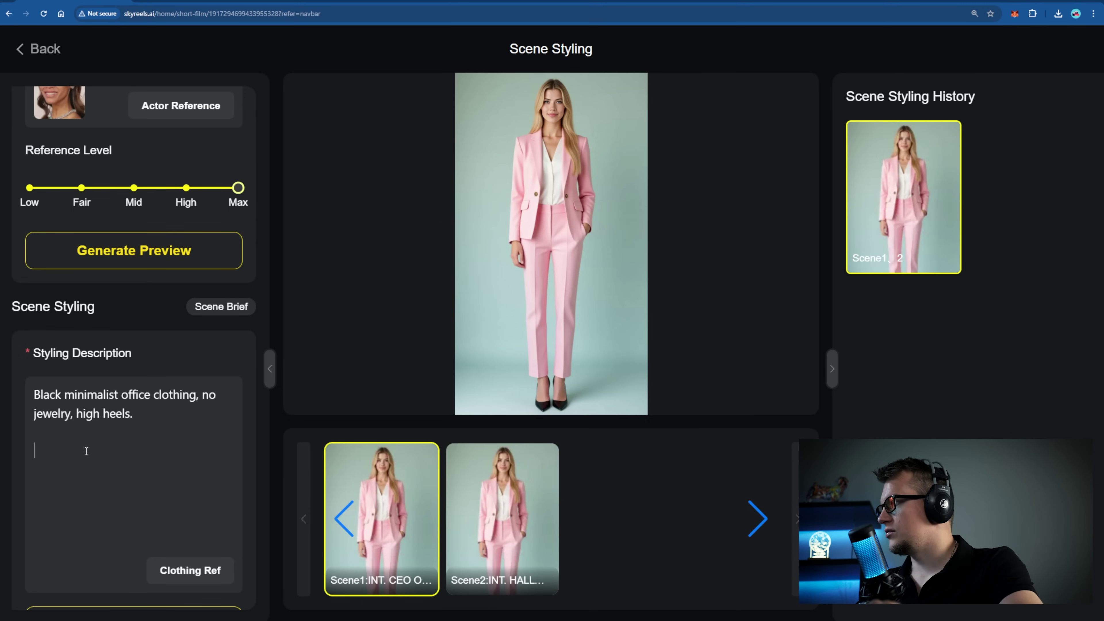
{"action": "scroll", "coordinate": [86, 451], "scroll_direction": "down", "scroll_amount": 1}
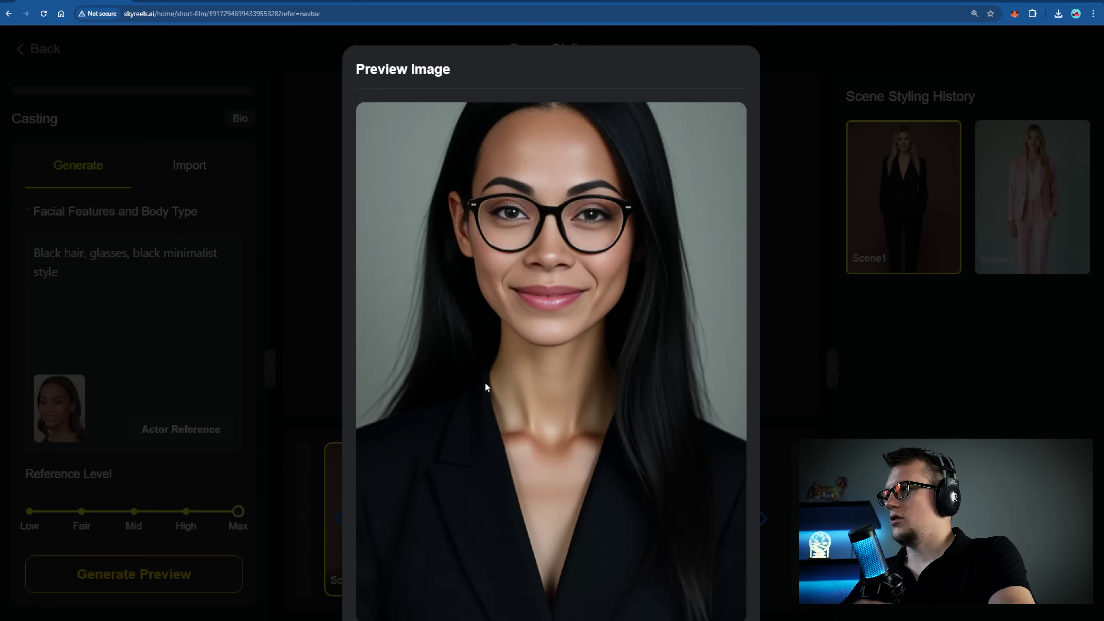
{"action": "scroll", "coordinate": [488, 385], "scroll_direction": "down", "scroll_amount": 2}
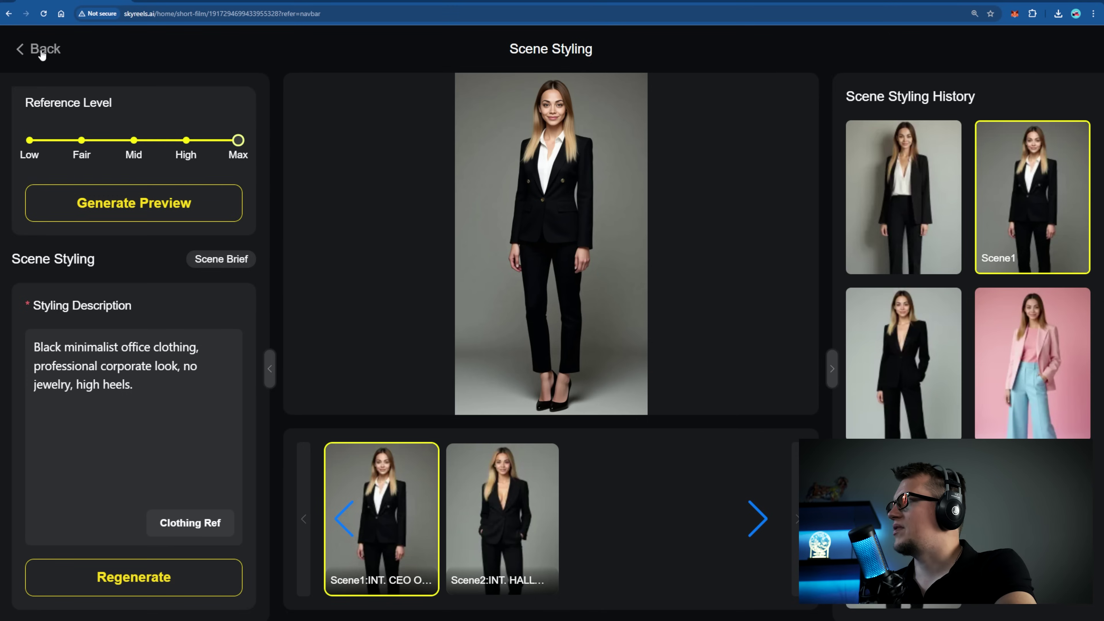
Leave the lead character's scene styling and generate the 16:9 storyboard from the characters.
{"action": "left_click", "coordinate": [42, 52]}
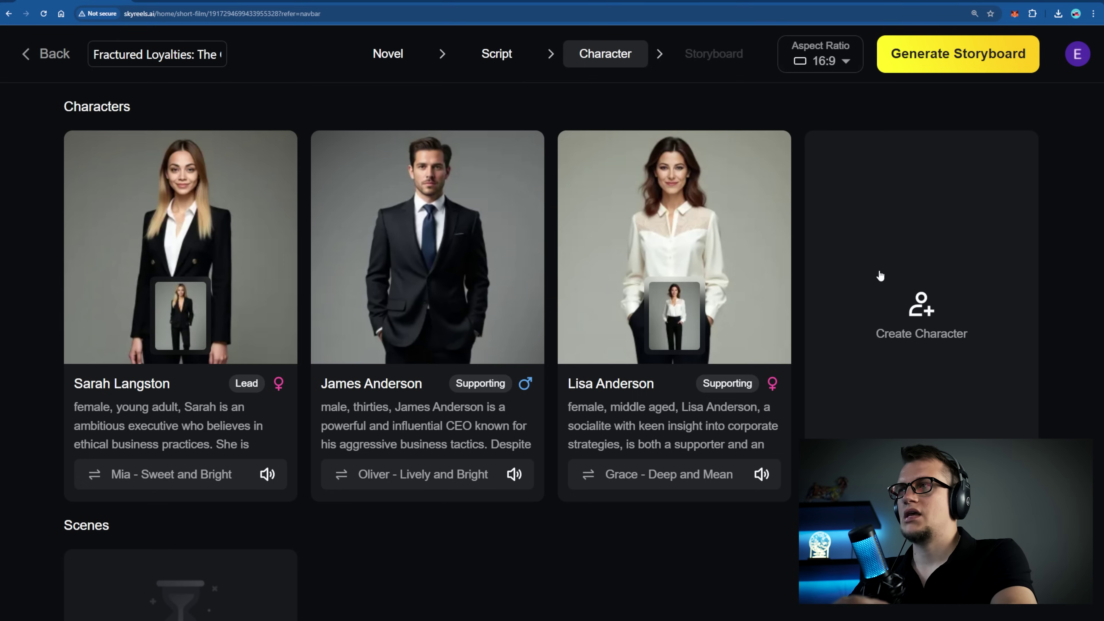
{"action": "left_click", "coordinate": [942, 61]}
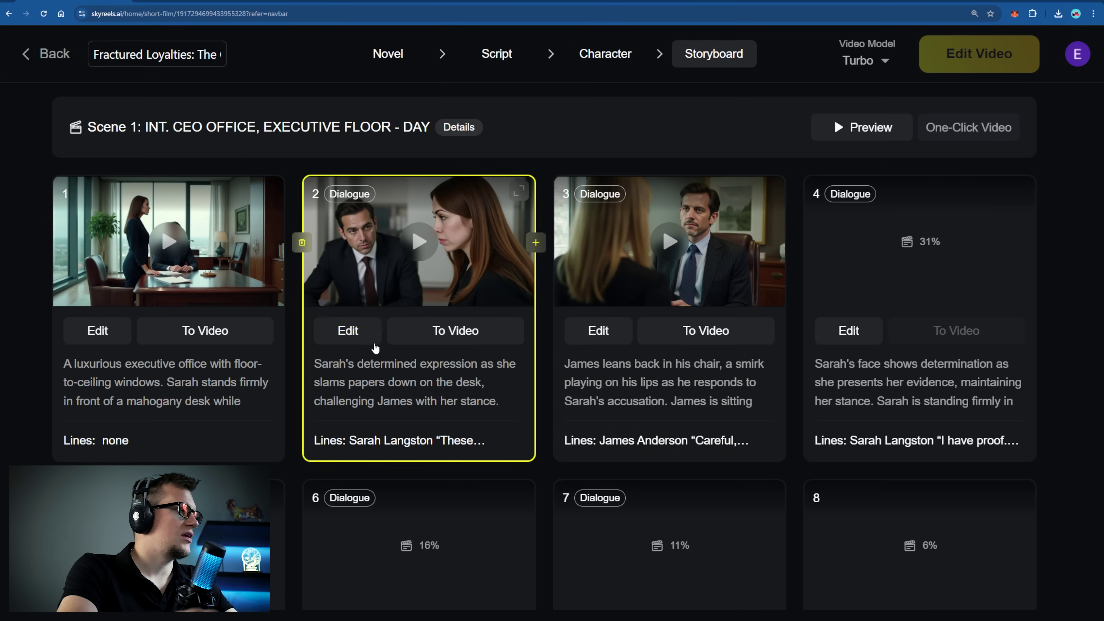
Open scene 1 shot 2 for editing and choose the pose reference of one figure leaning toward another with clasped hands.
{"action": "left_click", "coordinate": [348, 332]}
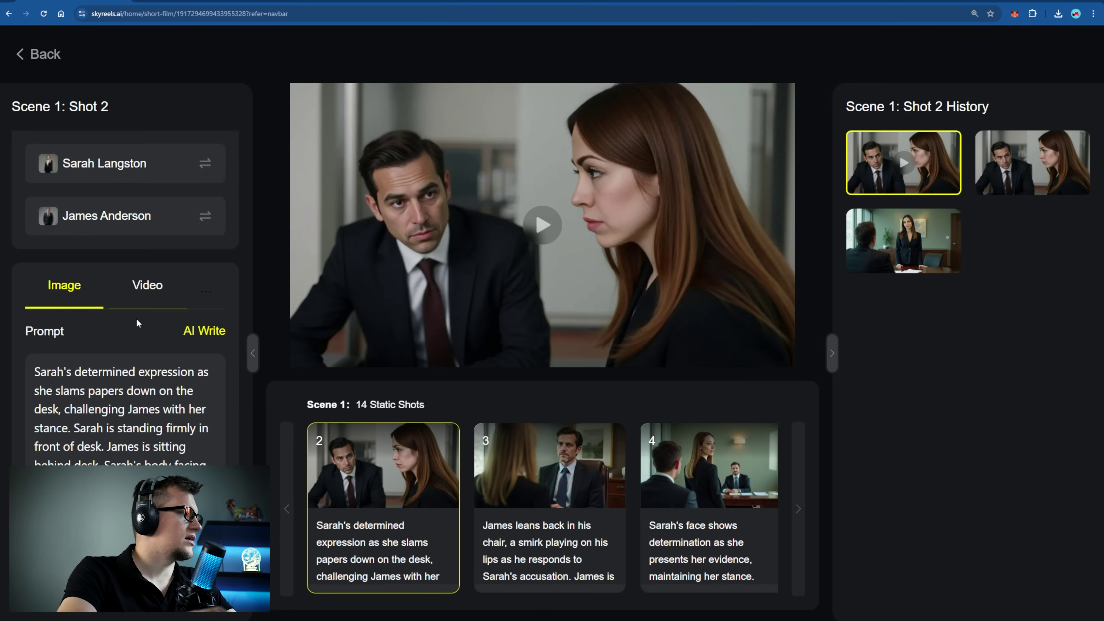
{"action": "scroll", "coordinate": [137, 323], "scroll_direction": "down", "scroll_amount": 5}
{"action": "left_click", "coordinate": [219, 357]}
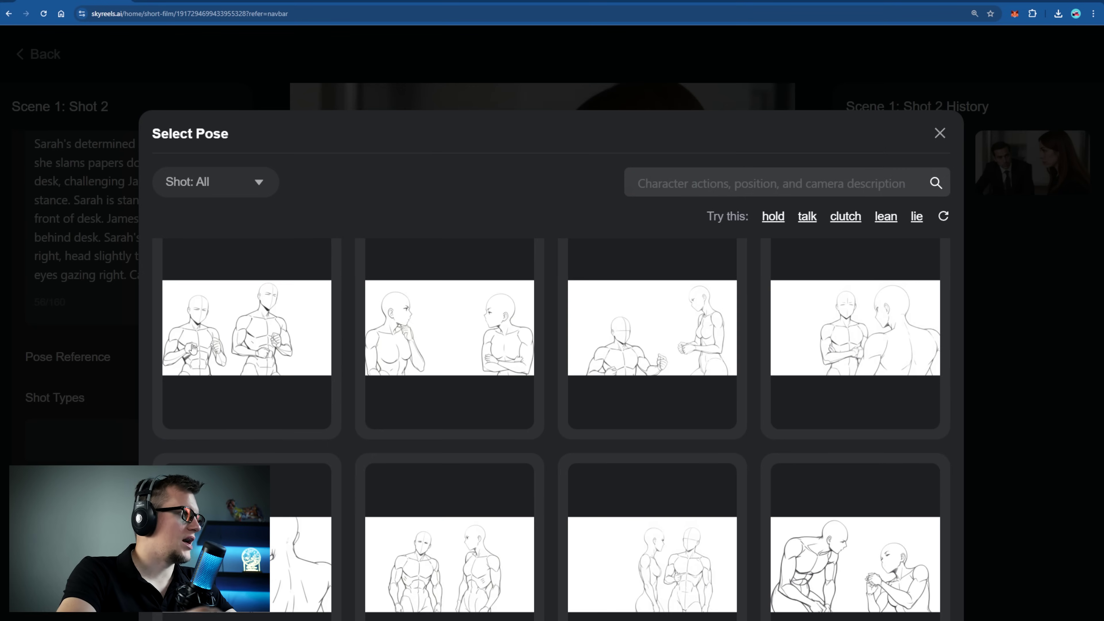
{"action": "scroll", "coordinate": [470, 340], "scroll_direction": "down", "scroll_amount": 5}
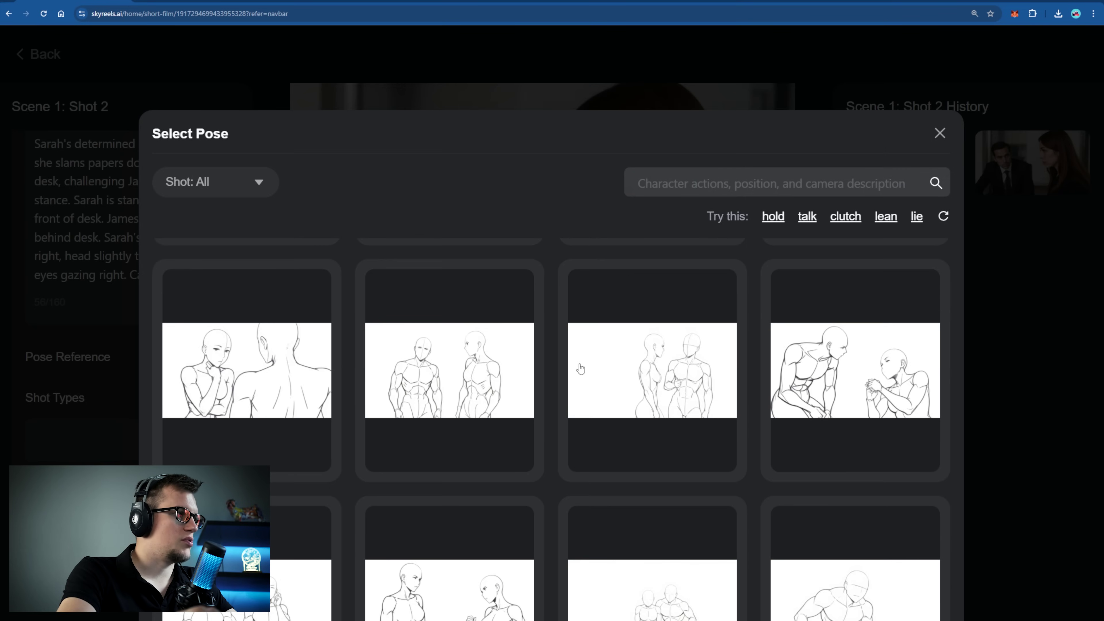
{"action": "left_click", "coordinate": [856, 374]}
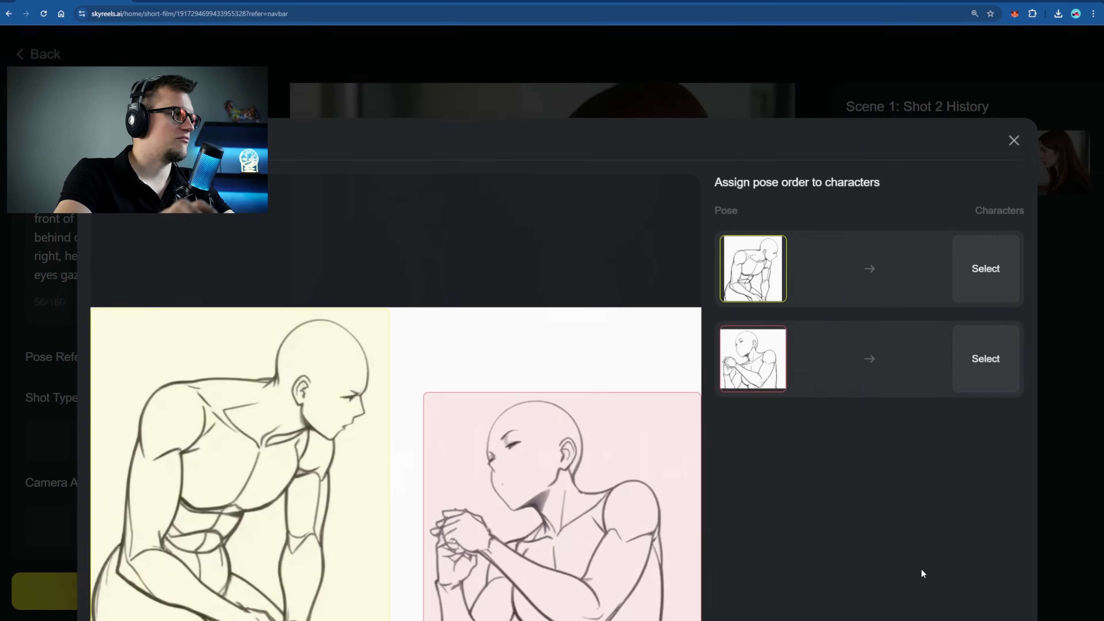
Assign the two poses to the shot's characters, regenerate the shot 2 image and return to the storyboard.
{"action": "left_click", "coordinate": [986, 354]}
{"action": "left_click", "coordinate": [957, 463]}
{"action": "left_click", "coordinate": [976, 261]}
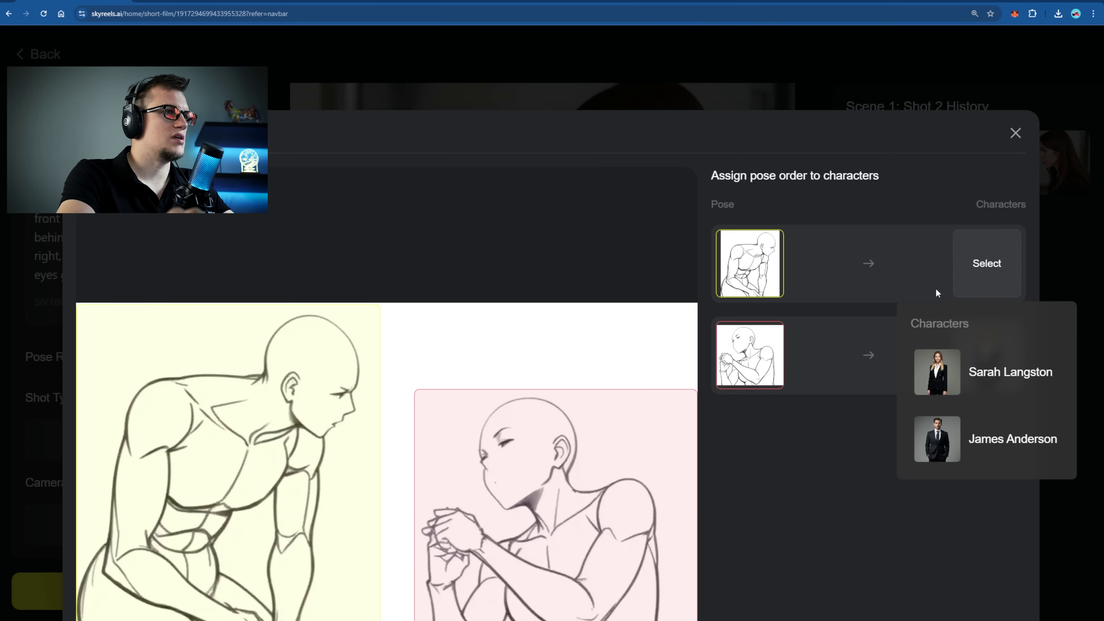
{"action": "left_click", "coordinate": [998, 448]}
{"action": "left_click", "coordinate": [961, 555]}
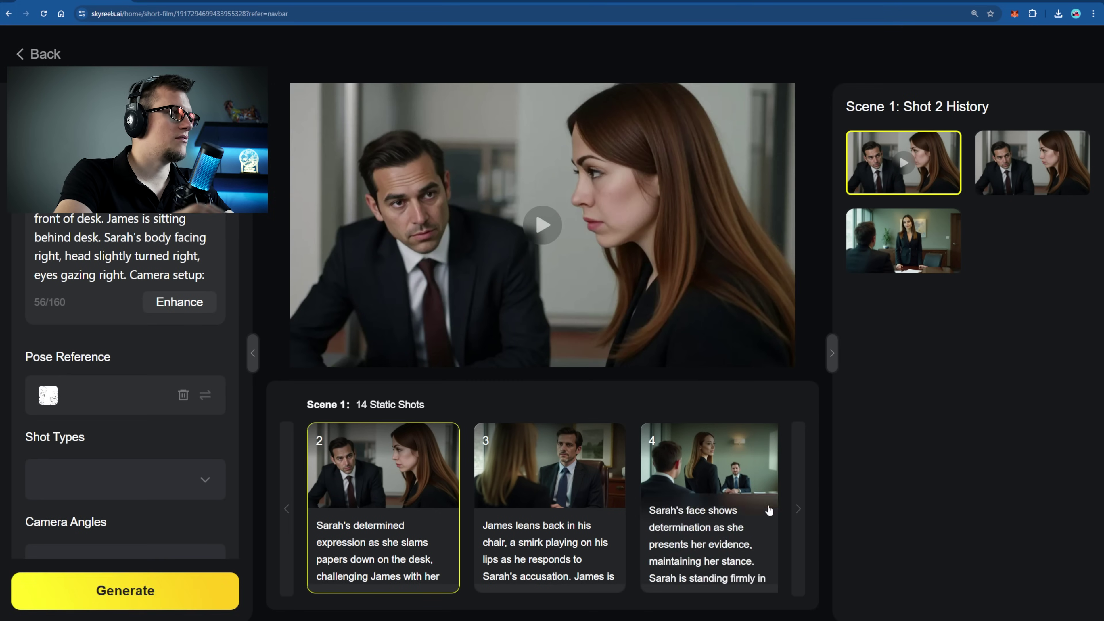
{"action": "left_click", "coordinate": [185, 587]}
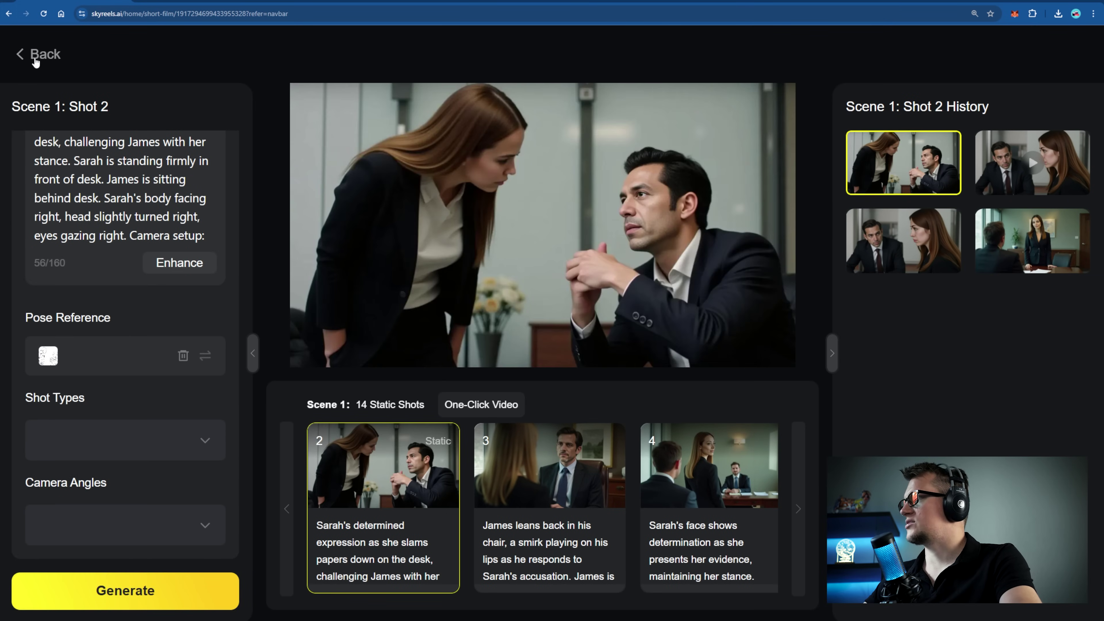
{"action": "left_click", "coordinate": [22, 53]}
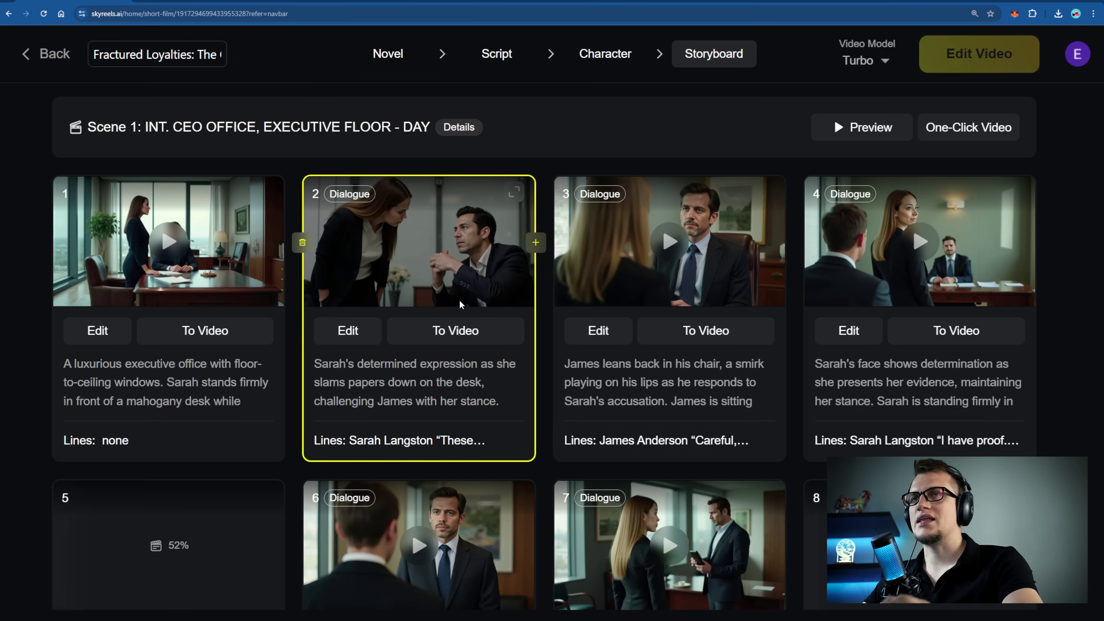
Convert all scene 1 shots to video in one go, and preview the scene before looking over the scene 2 shots.
{"action": "left_click", "coordinate": [970, 136]}
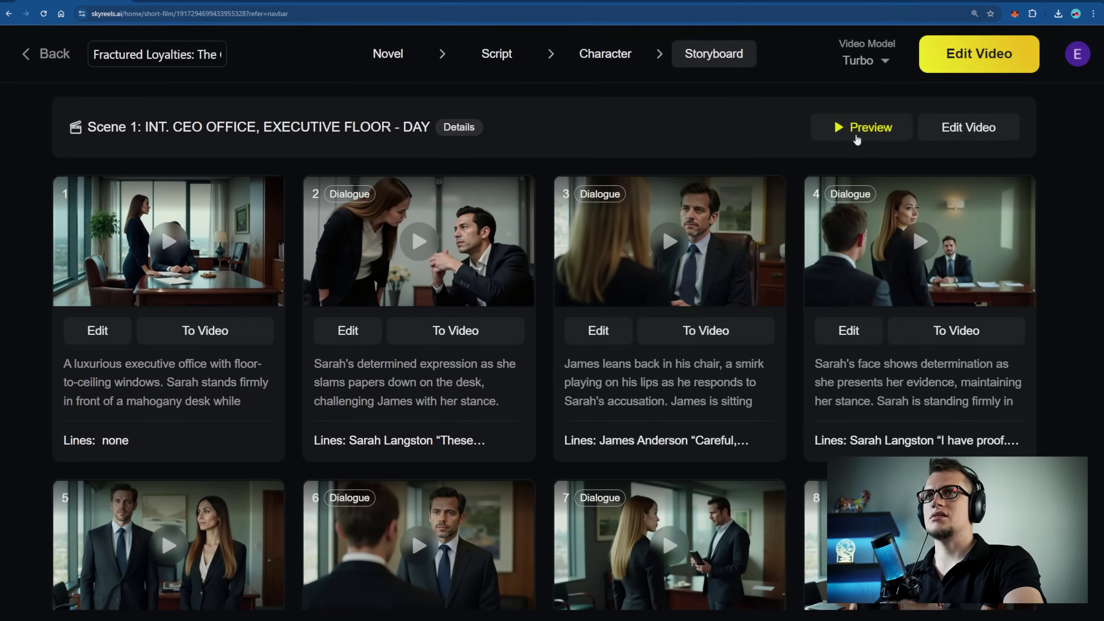
{"action": "left_click", "coordinate": [855, 137]}
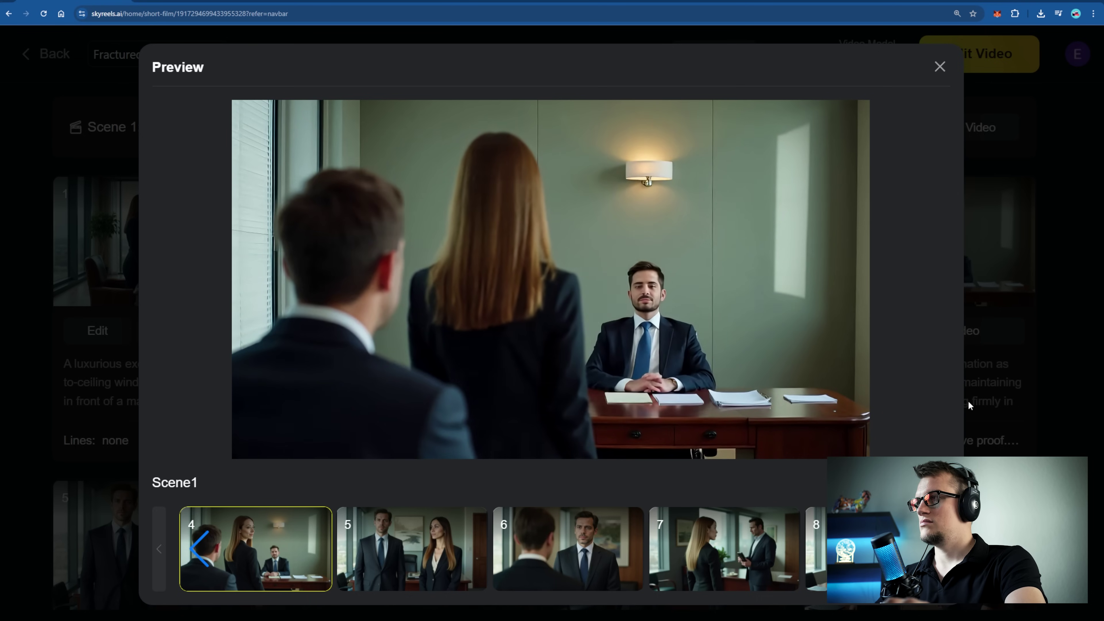
{"action": "left_click", "coordinate": [968, 401]}
{"action": "scroll", "coordinate": [347, 174], "scroll_direction": "down", "scroll_amount": 10}
{"action": "scroll", "coordinate": [358, 171], "scroll_direction": "down", "scroll_amount": 15}
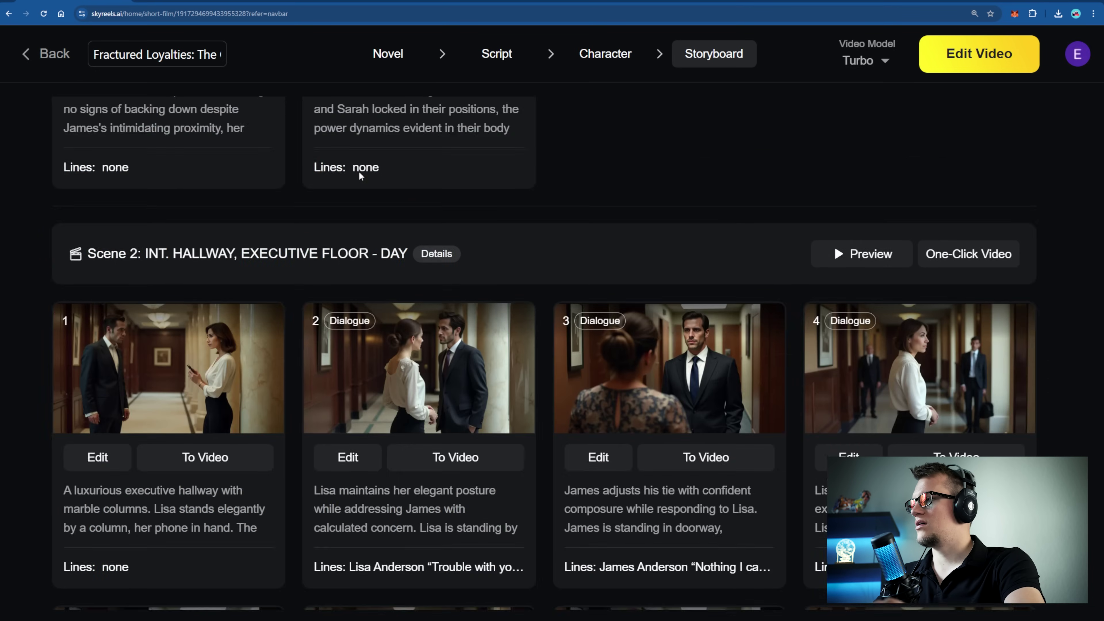
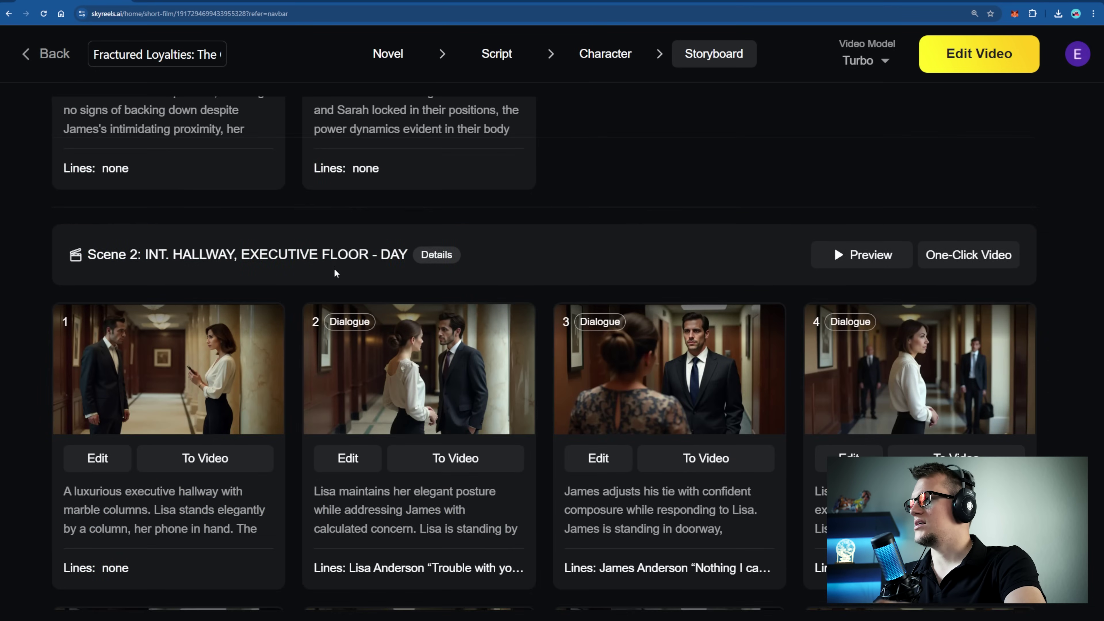
{"action": "scroll", "coordinate": [616, 278], "scroll_direction": "up", "scroll_amount": 5}
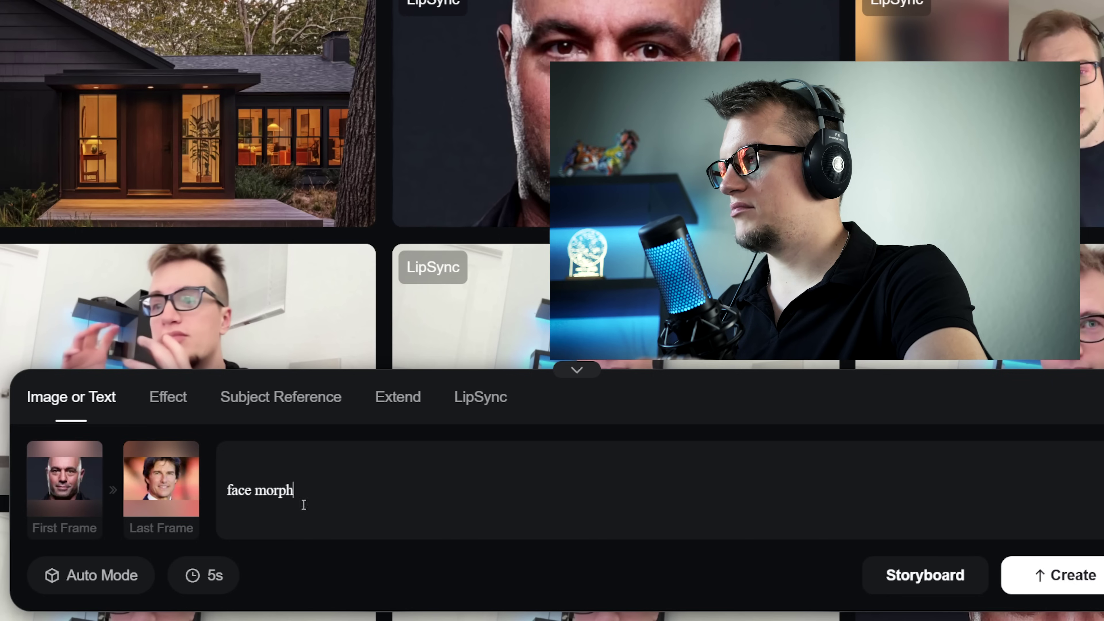
Set the first-and-last-frame "face morph" video to Stable Mode with a 10s duration and play the generated clip.
{"action": "left_click", "coordinate": [90, 575]}
{"action": "left_click", "coordinate": [143, 452]}
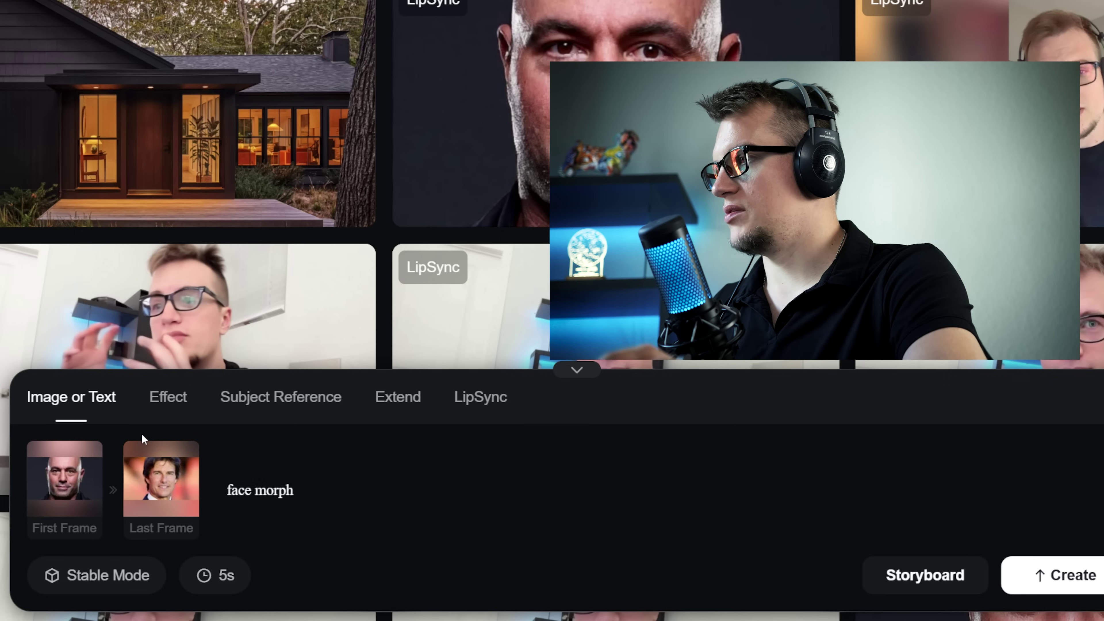
{"action": "left_click", "coordinate": [204, 575]}
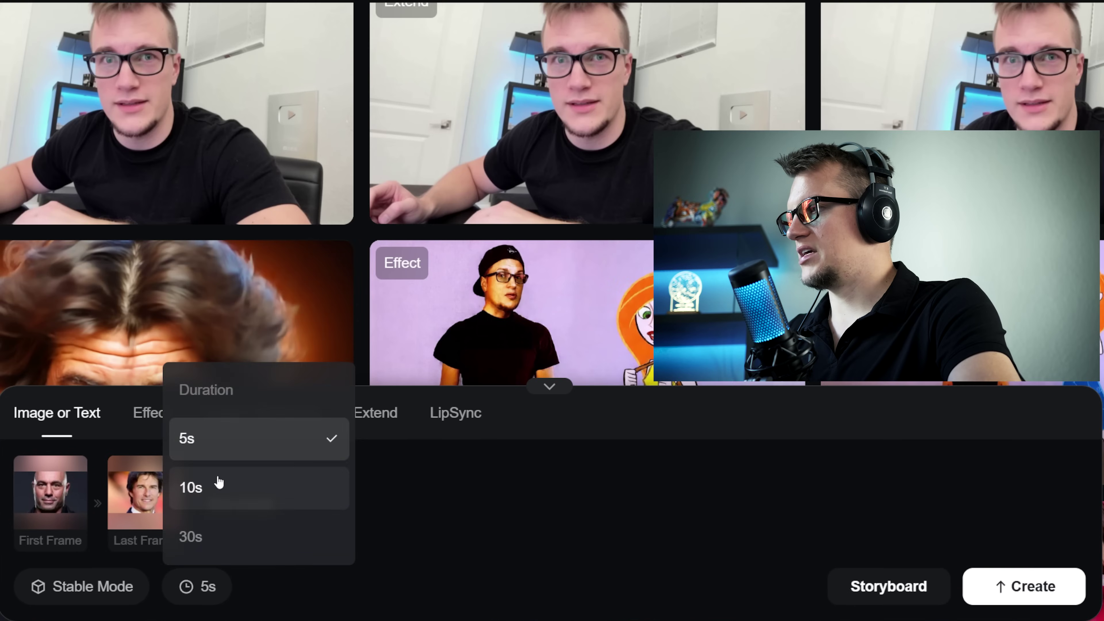
{"action": "left_click", "coordinate": [215, 483]}
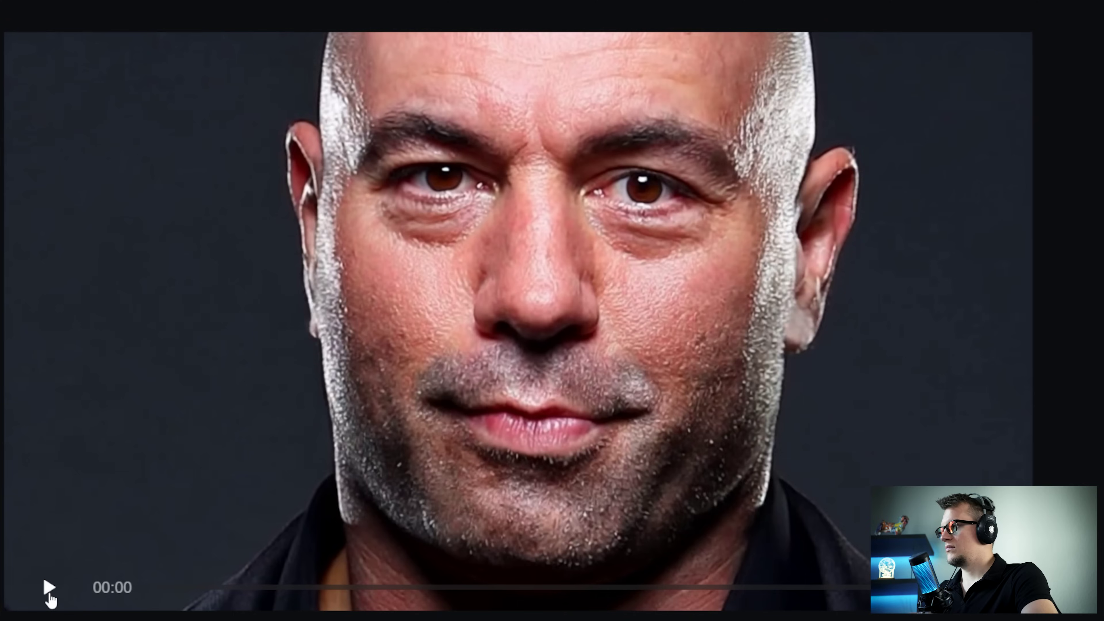
{"action": "left_click", "coordinate": [47, 592]}
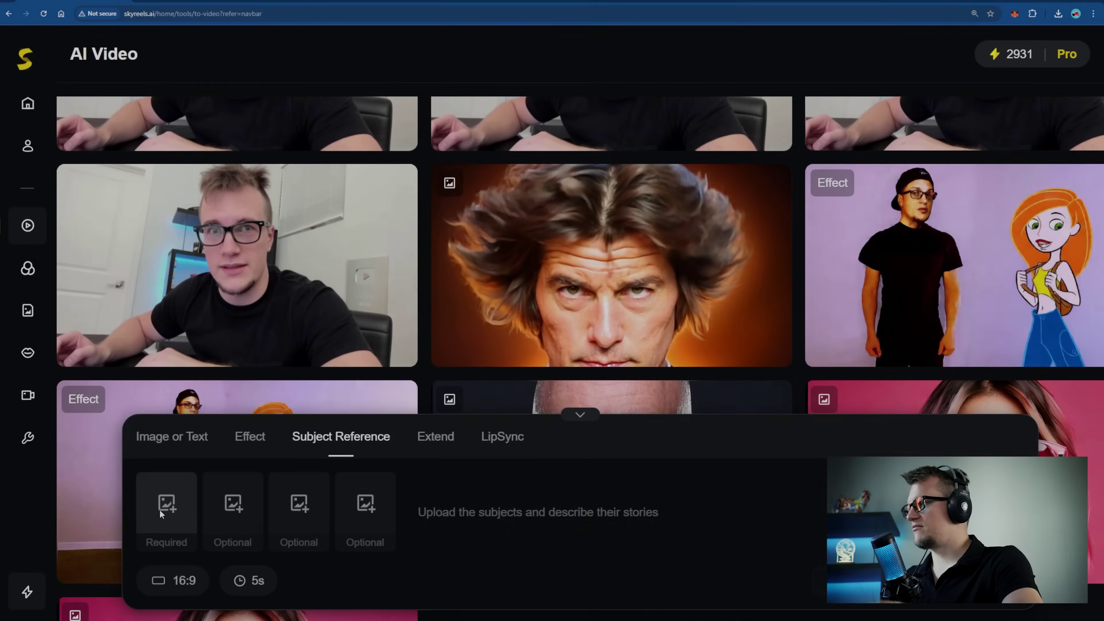
Create a subject reference video from an uploaded photo, describing the named person as a YouTuber who "covers tech topics", and begin extending the video.
{"action": "left_click", "coordinate": [169, 509]}
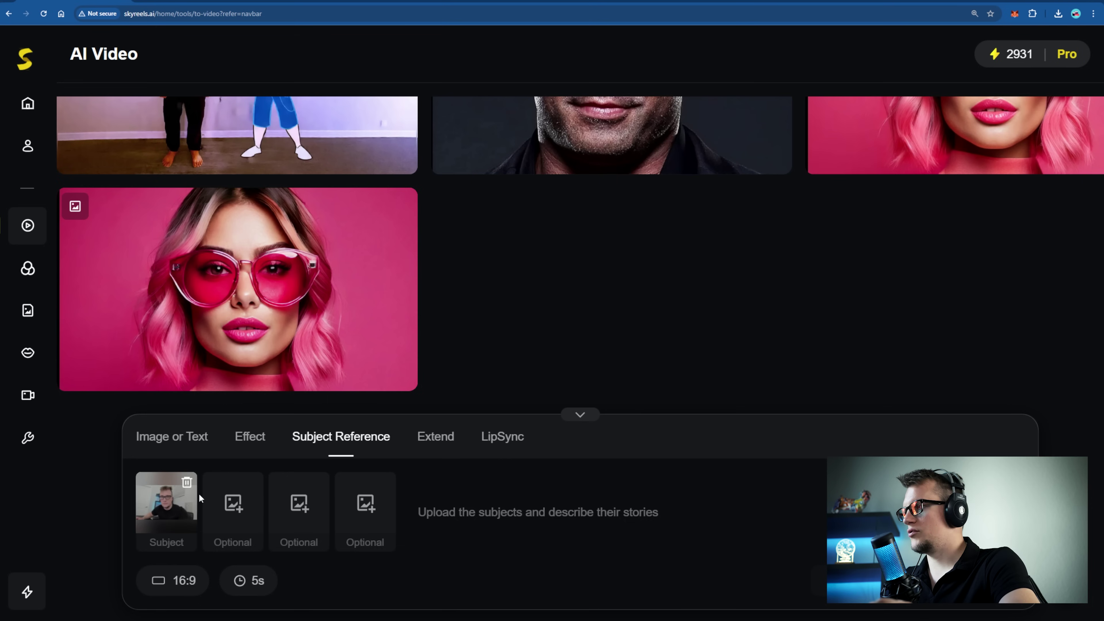
{"action": "left_click", "coordinate": [420, 500]}
{"action": "type", "text": "Ivan is a YouTuber, covers tech topics"}
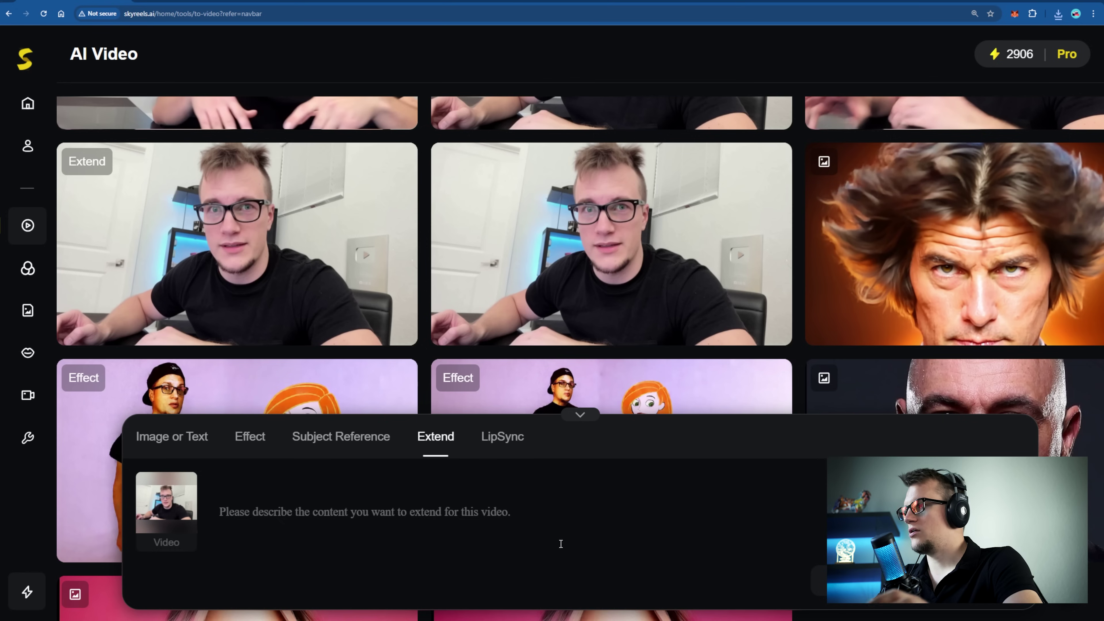
{"action": "left_click", "coordinate": [393, 520]}
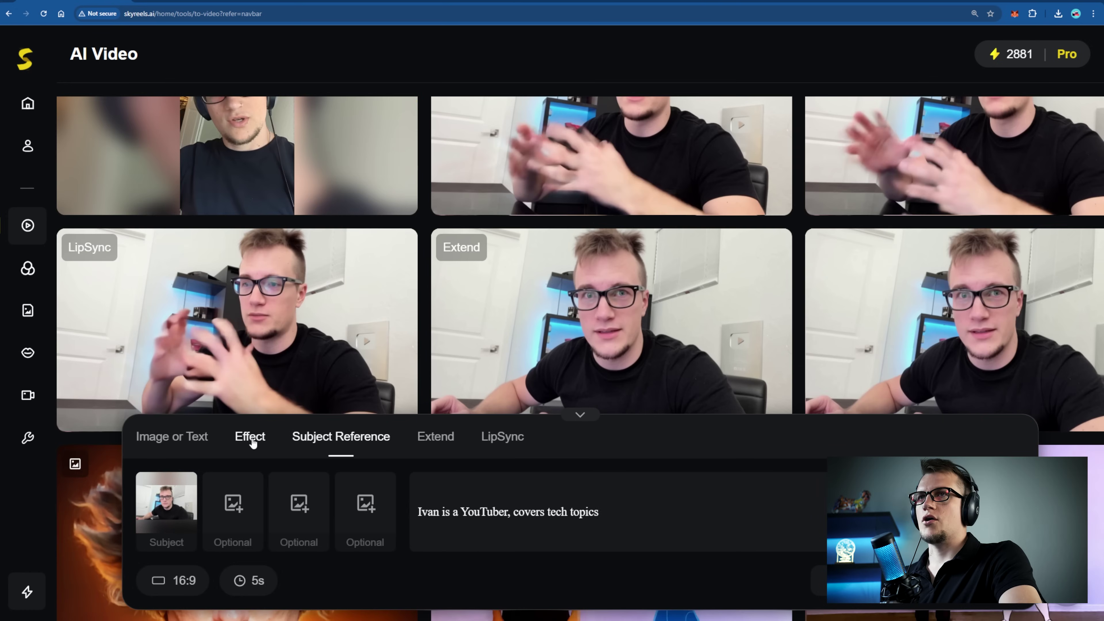
Apply the Hug Cartoon Character effect to an uploaded picture of a man beside a cartoon woman, cropped to 16:9.
{"action": "left_click", "coordinate": [250, 439]}
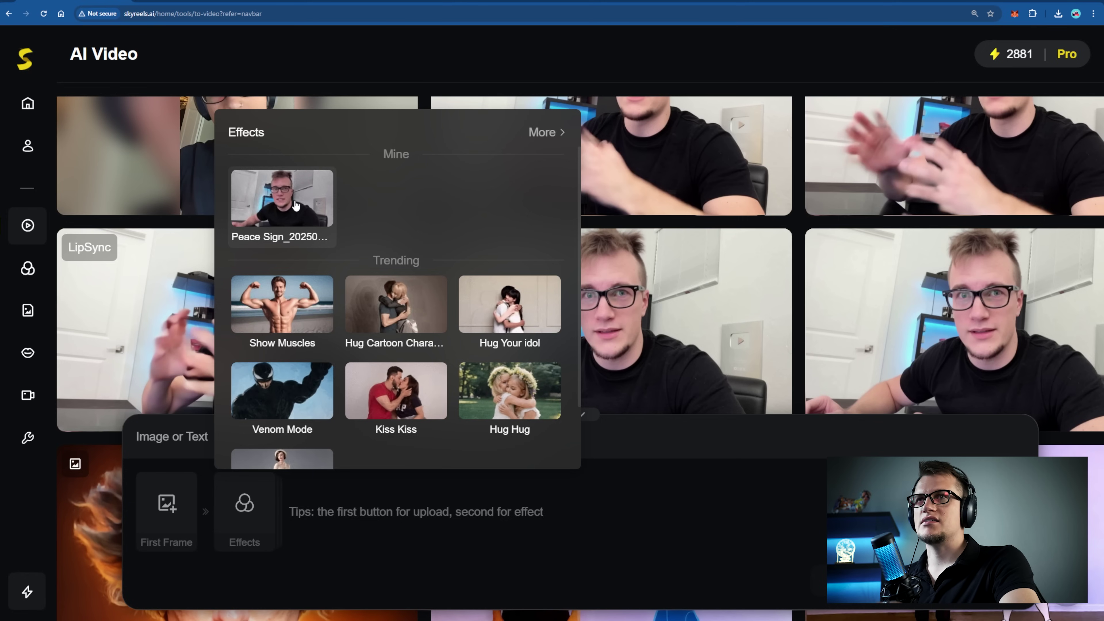
{"action": "scroll", "coordinate": [295, 205], "scroll_direction": "down", "scroll_amount": 2}
{"action": "left_click", "coordinate": [397, 242]}
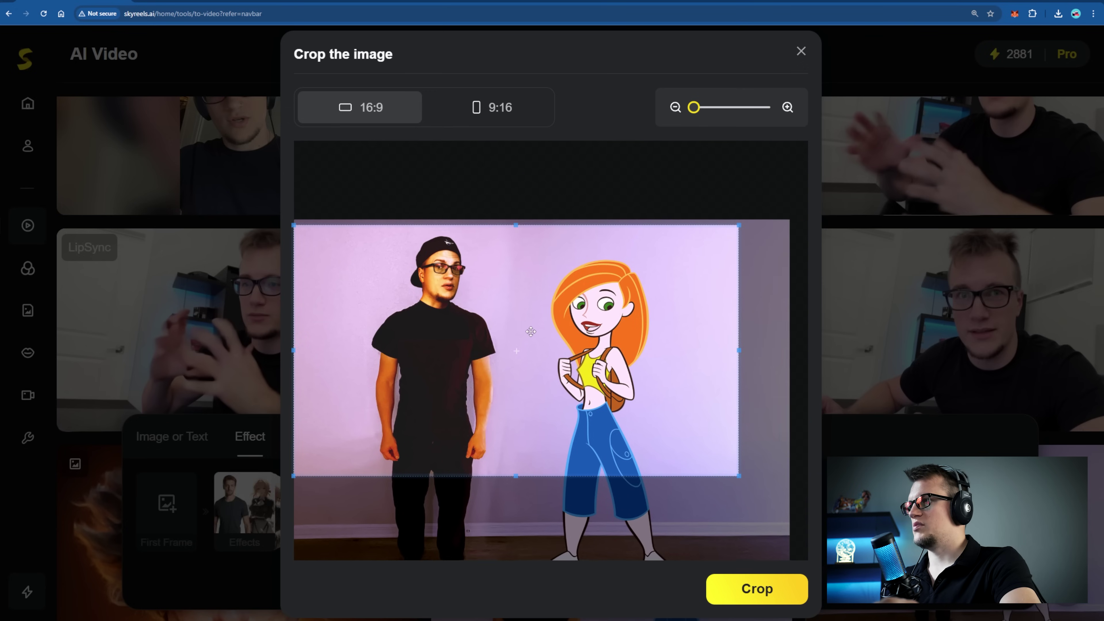
{"action": "left_click_drag", "start_coordinate": [527, 329], "coordinate": [538, 340]}
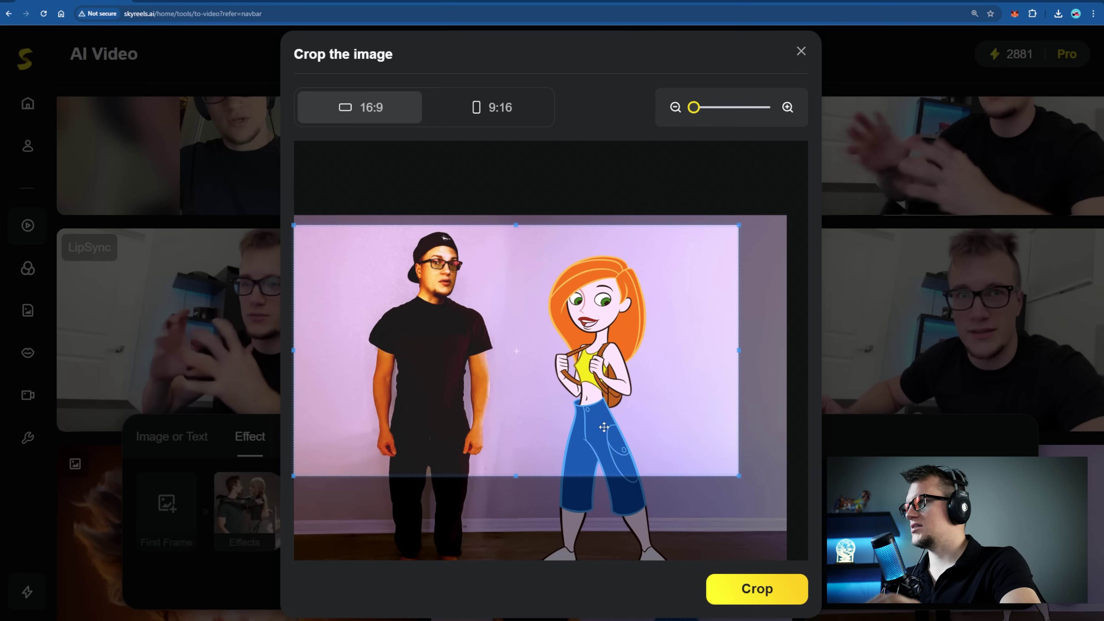
{"action": "left_click", "coordinate": [743, 583]}
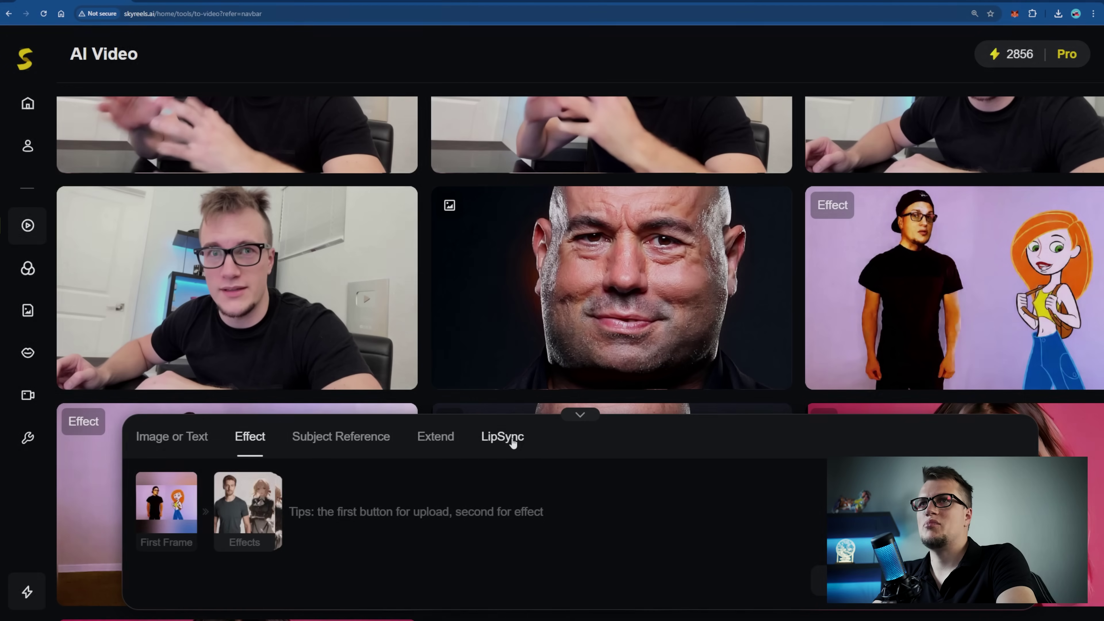
Set up a lip sync on the uploaded selfie video, sampling the Jax and Arlan voices and choosing Saanu - cute baby.
{"action": "left_click", "coordinate": [513, 443]}
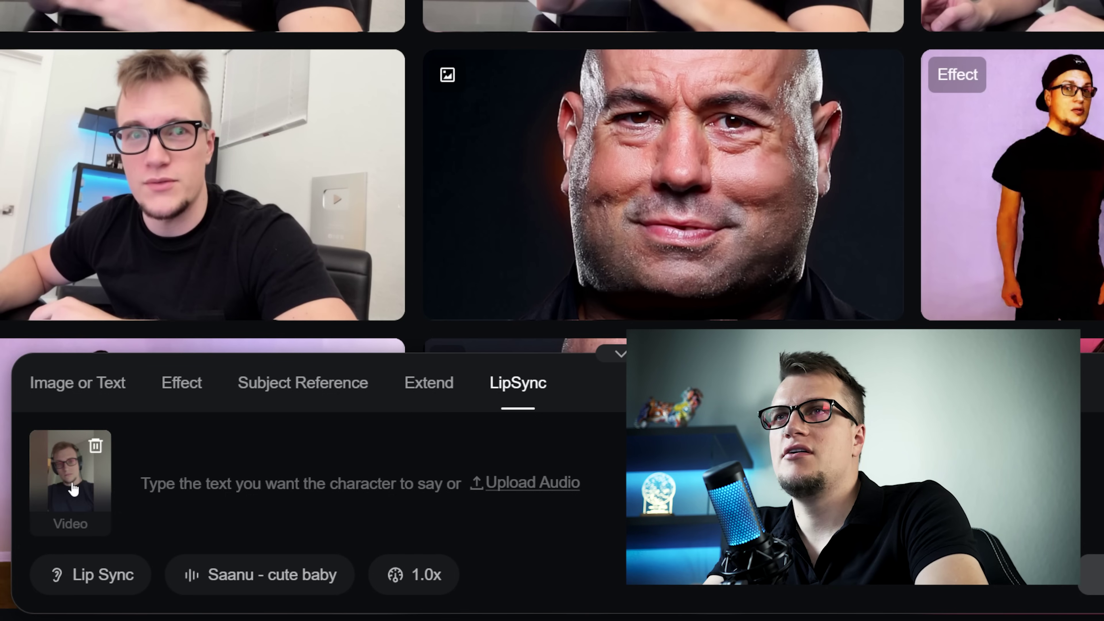
{"action": "left_click", "coordinate": [290, 573]}
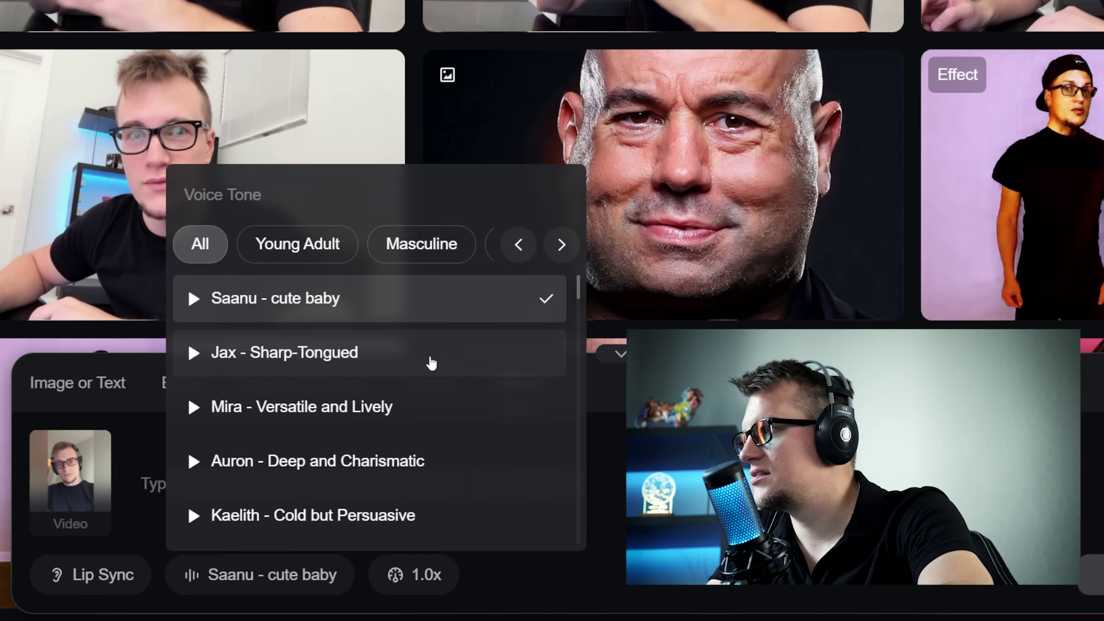
{"action": "left_click", "coordinate": [194, 353]}
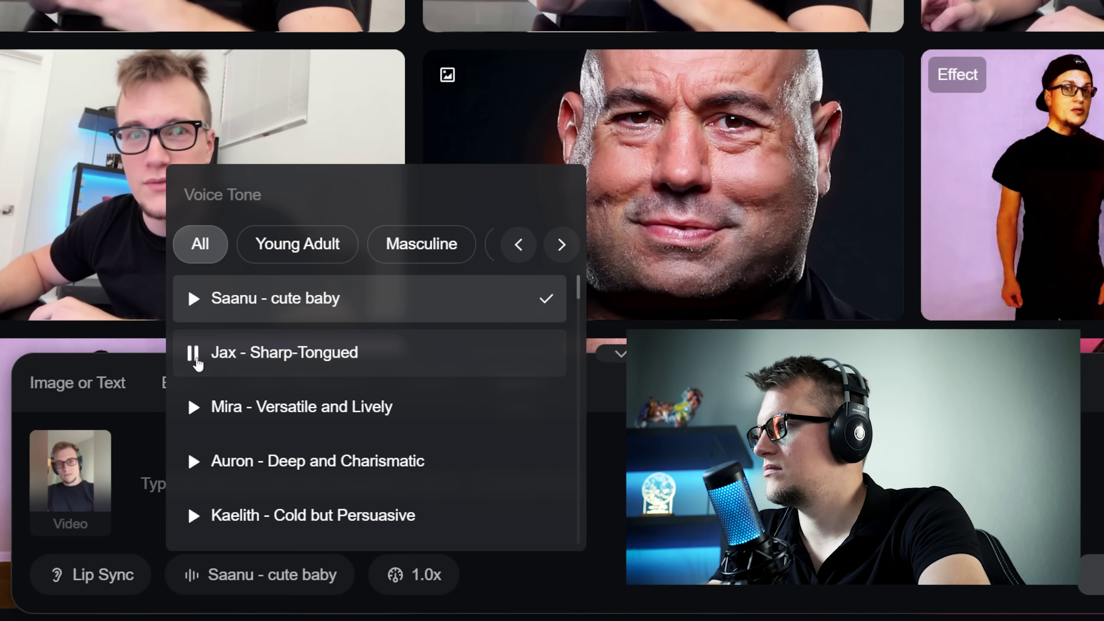
{"action": "scroll", "coordinate": [196, 365], "scroll_direction": "down", "scroll_amount": 3}
{"action": "left_click", "coordinate": [193, 505]}
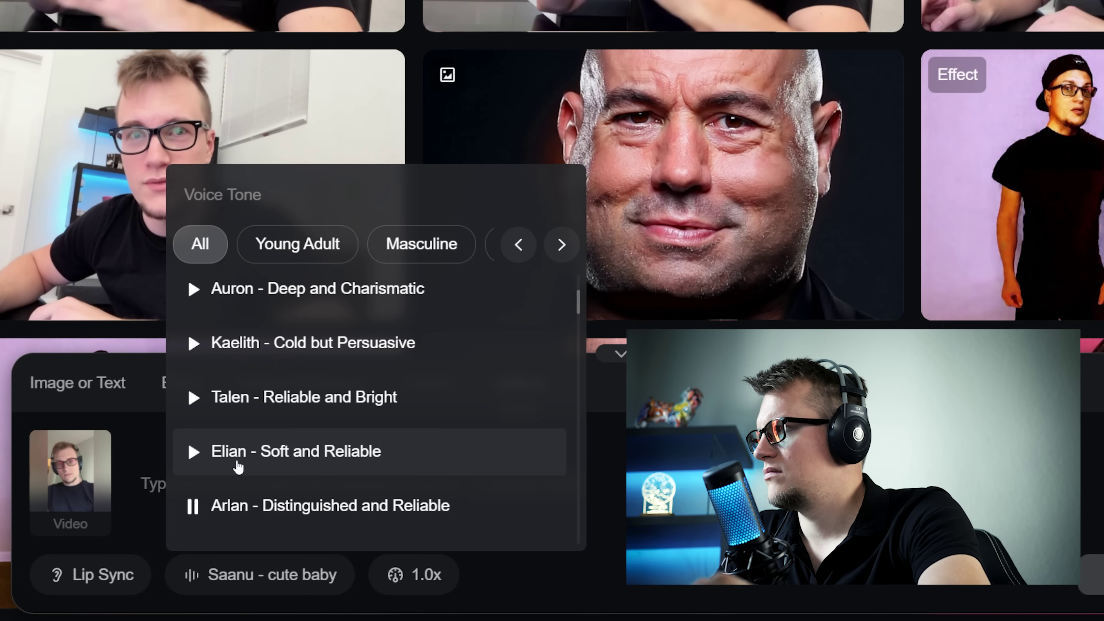
{"action": "scroll", "coordinate": [238, 435], "scroll_direction": "up", "scroll_amount": 3}
{"action": "left_click", "coordinate": [205, 296]}
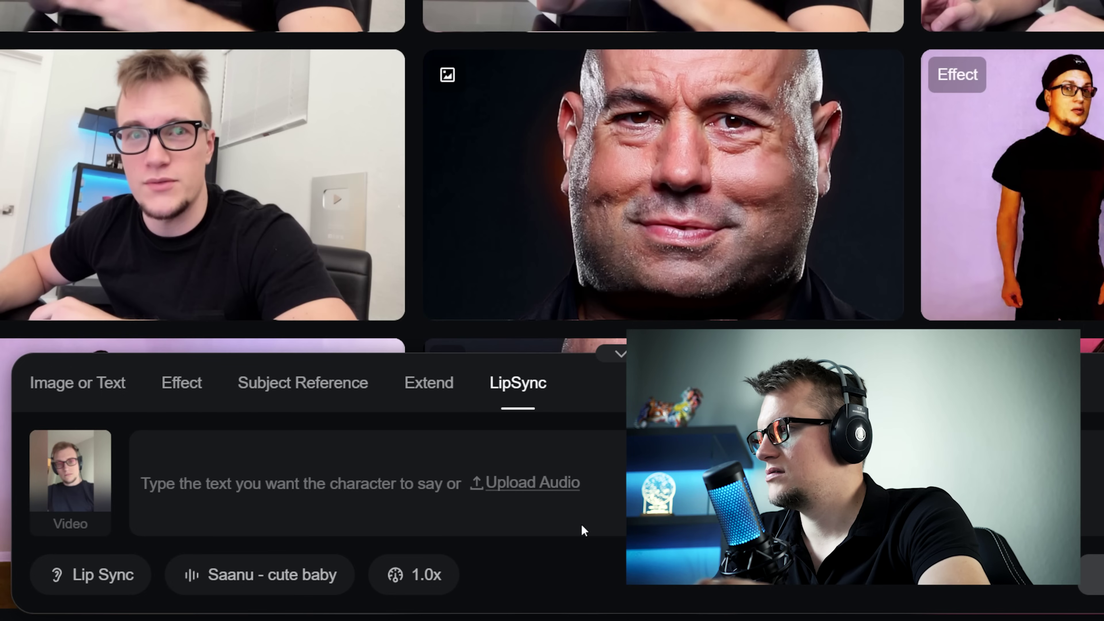
Generate the lip sync with the text "Hey guys. Take a look at me! I am 100% AI generated! hehehe" and play the result.
{"action": "type", "text": "Hey guys. Take a look at me! "}
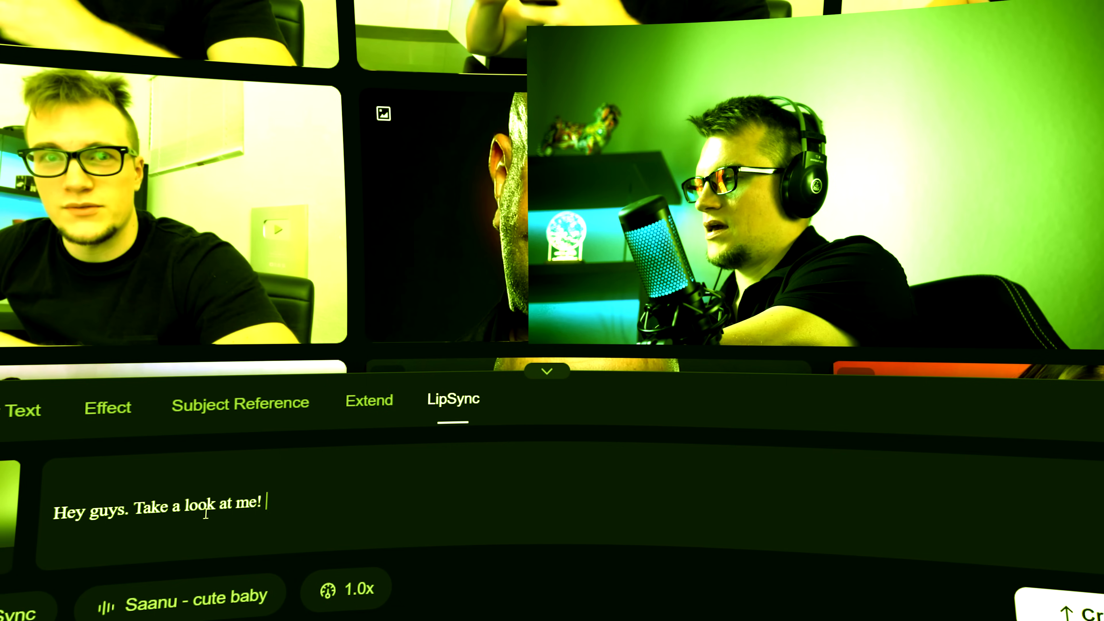
{"action": "type", "text": "I am 100% AI gene"}
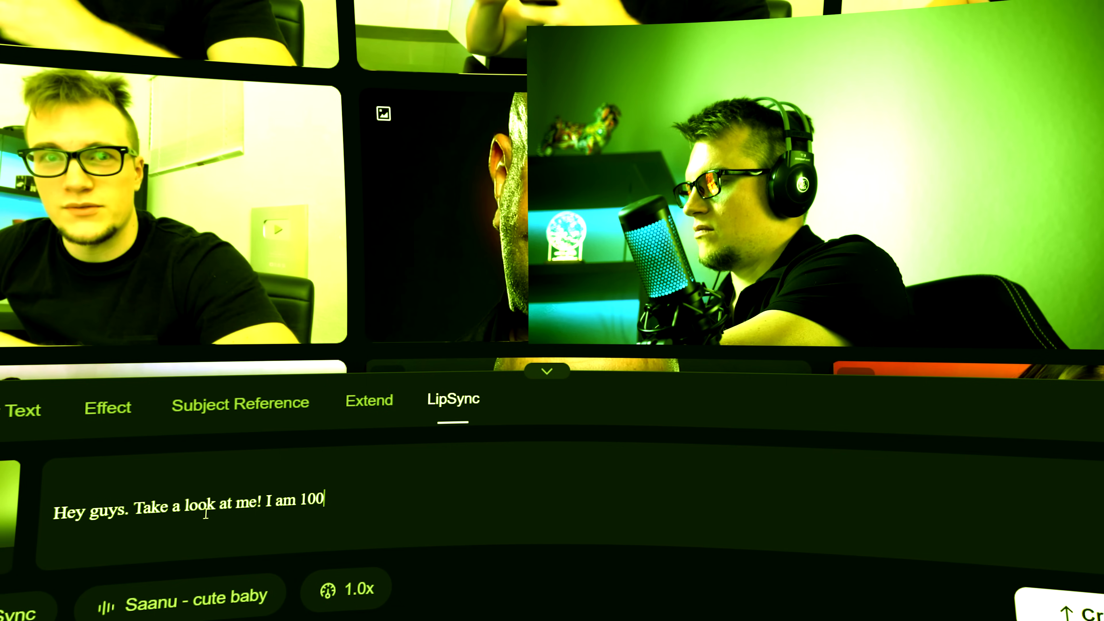
{"action": "type", "text": "rated! hehehe"}
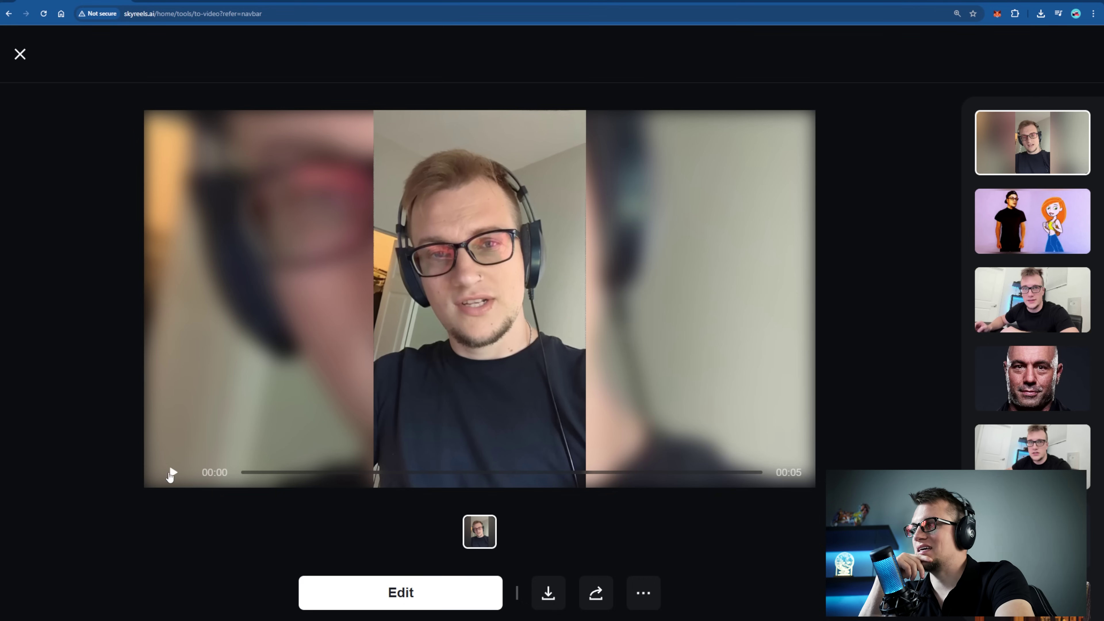
{"action": "left_click", "coordinate": [172, 472]}
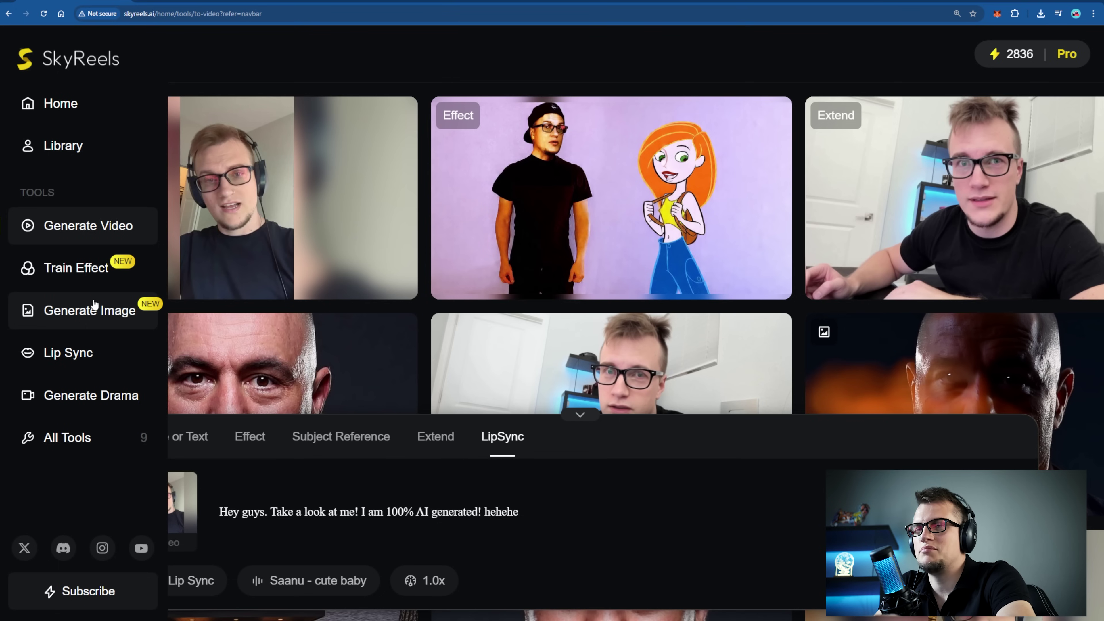
Generate 16:9 images of "A futuristic Paris street scene in the morning, with aliens peacefully landing next to the Eiffel Tower." and upscale the second to HD.
{"action": "left_click", "coordinate": [61, 320]}
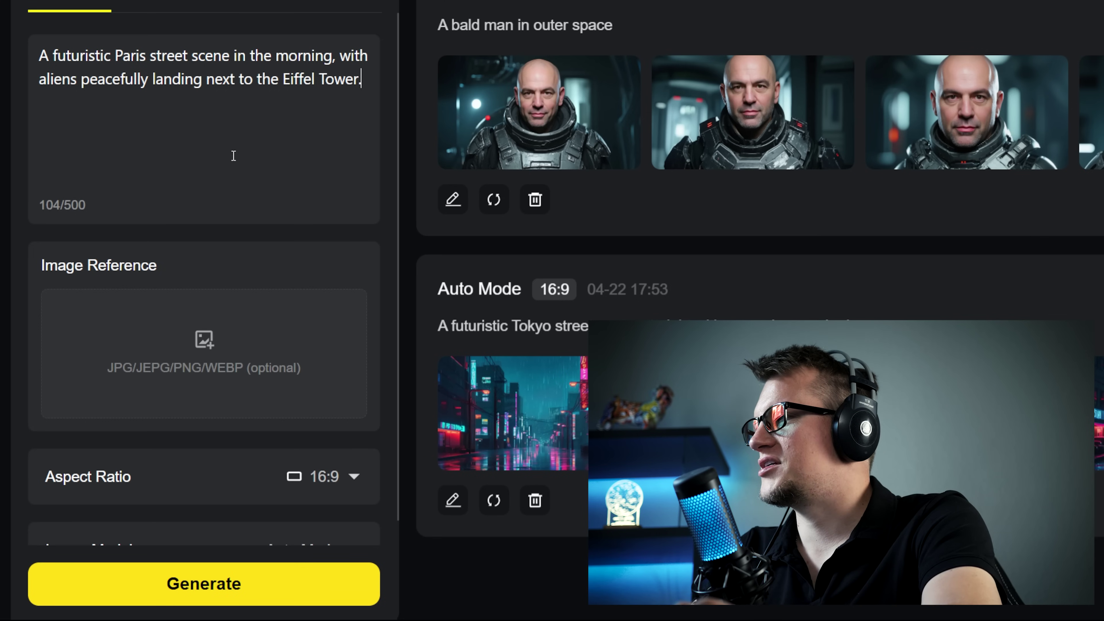
{"action": "left_click", "coordinate": [238, 583]}
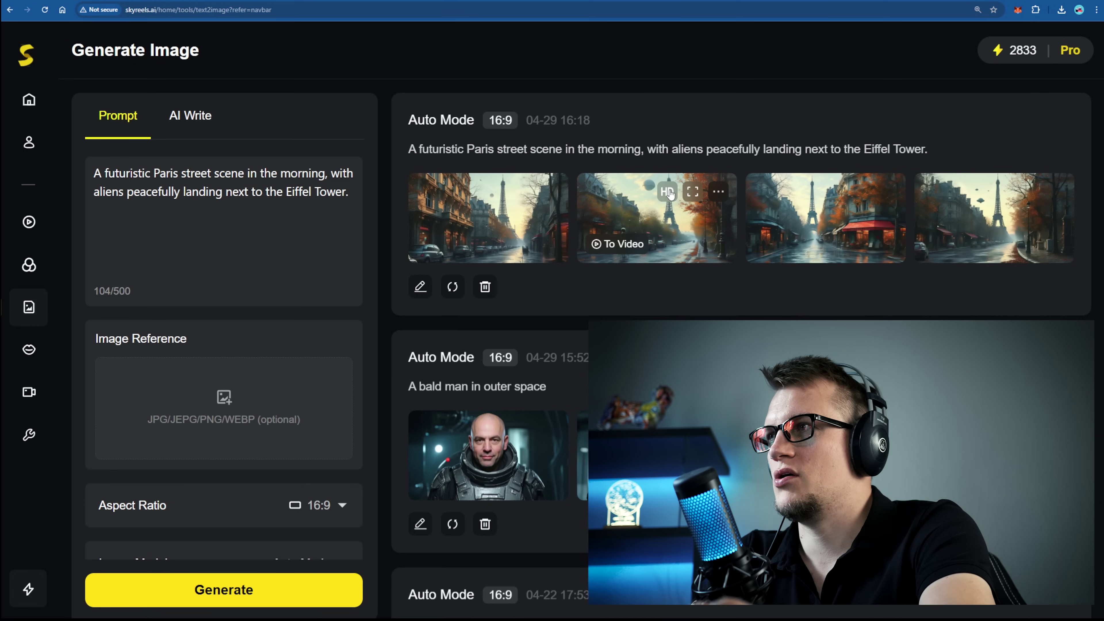
{"action": "left_click", "coordinate": [667, 192]}
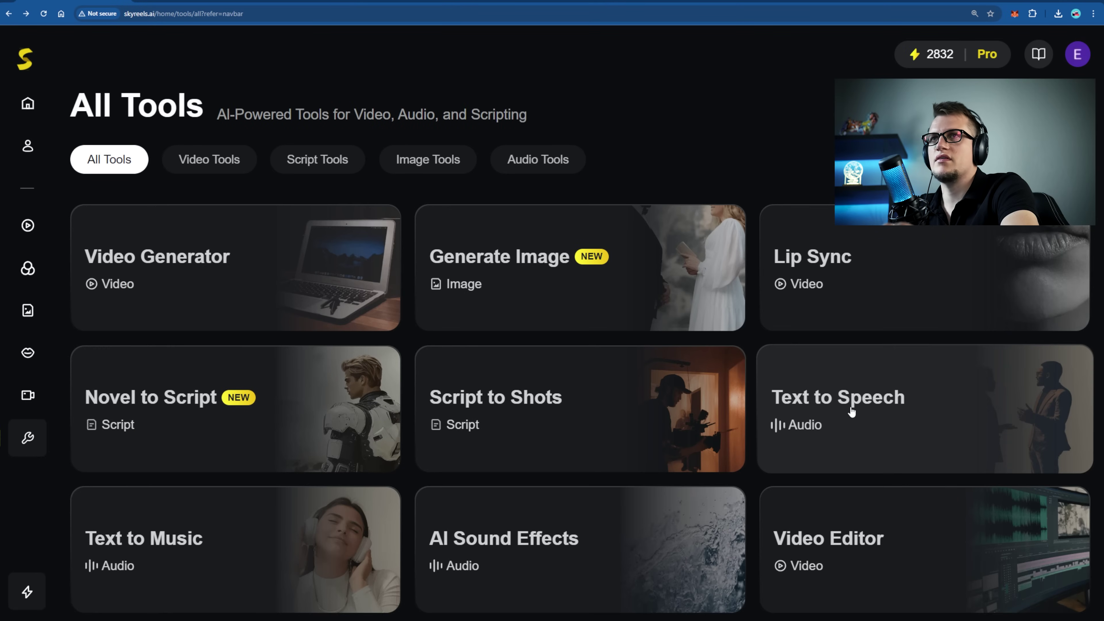
Convert "I'm not afraid of the dark. The dark is afraid of me." to calm speech with the Lyra - Sharp and Sarcastic voice and play it.
{"action": "left_click", "coordinate": [851, 411]}
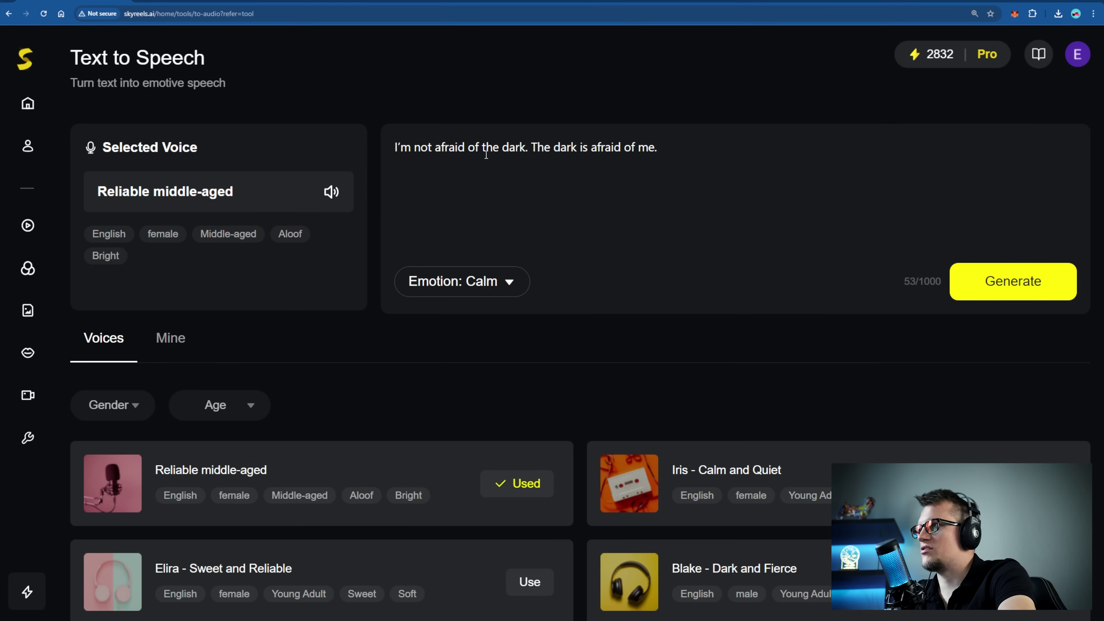
{"action": "scroll", "coordinate": [474, 340], "scroll_direction": "down", "scroll_amount": 8}
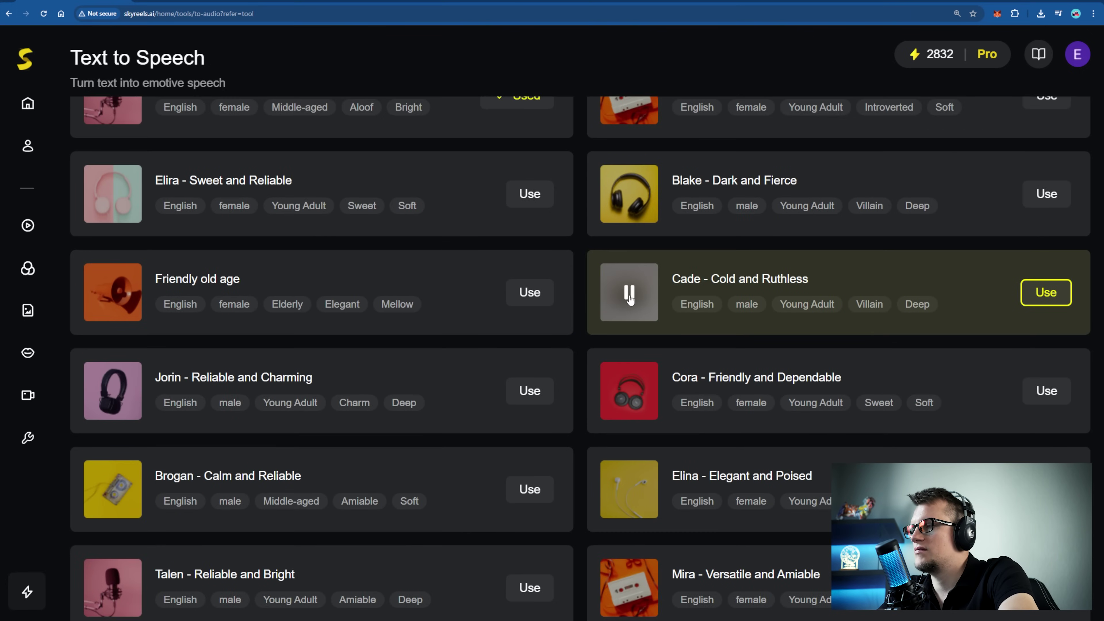
{"action": "scroll", "coordinate": [626, 387], "scroll_direction": "down", "scroll_amount": 3}
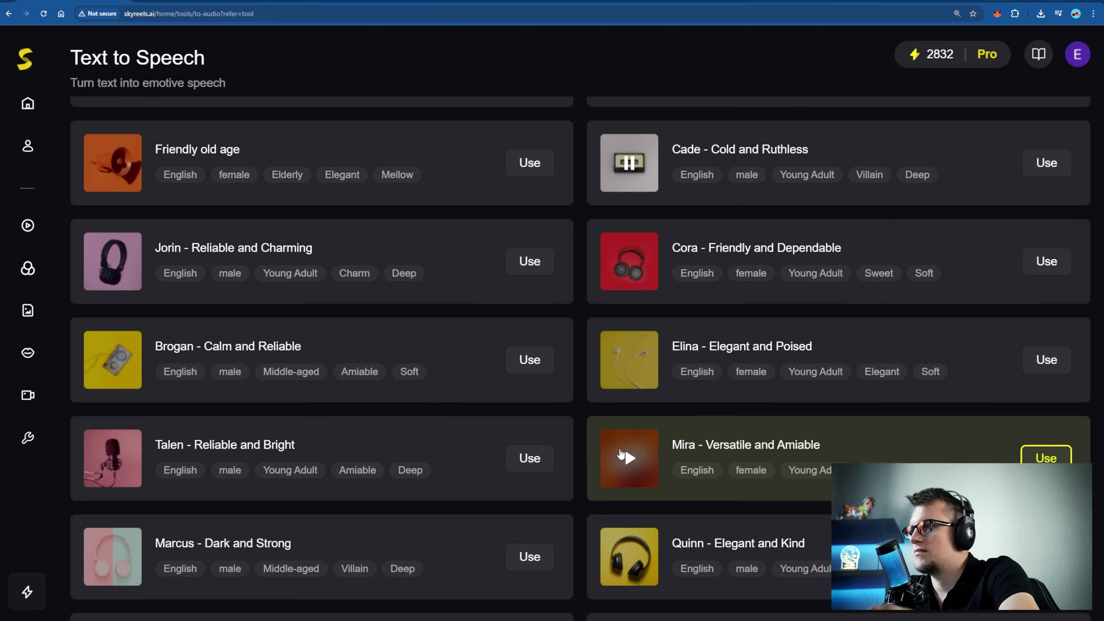
{"action": "scroll", "coordinate": [112, 446], "scroll_direction": "down", "scroll_amount": 5}
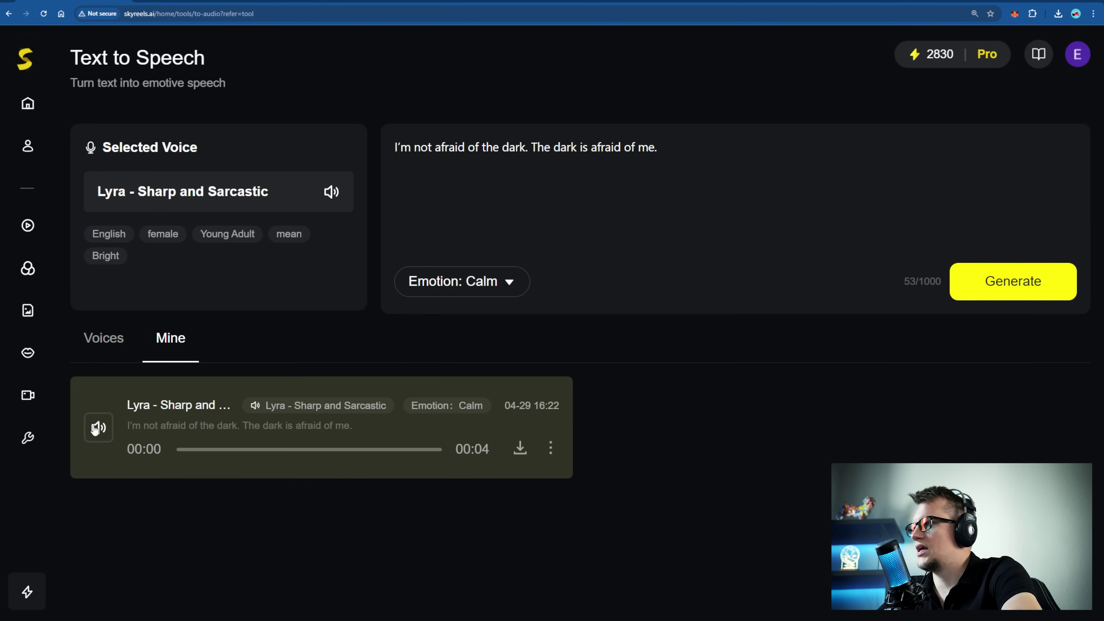
{"action": "left_click", "coordinate": [98, 428]}
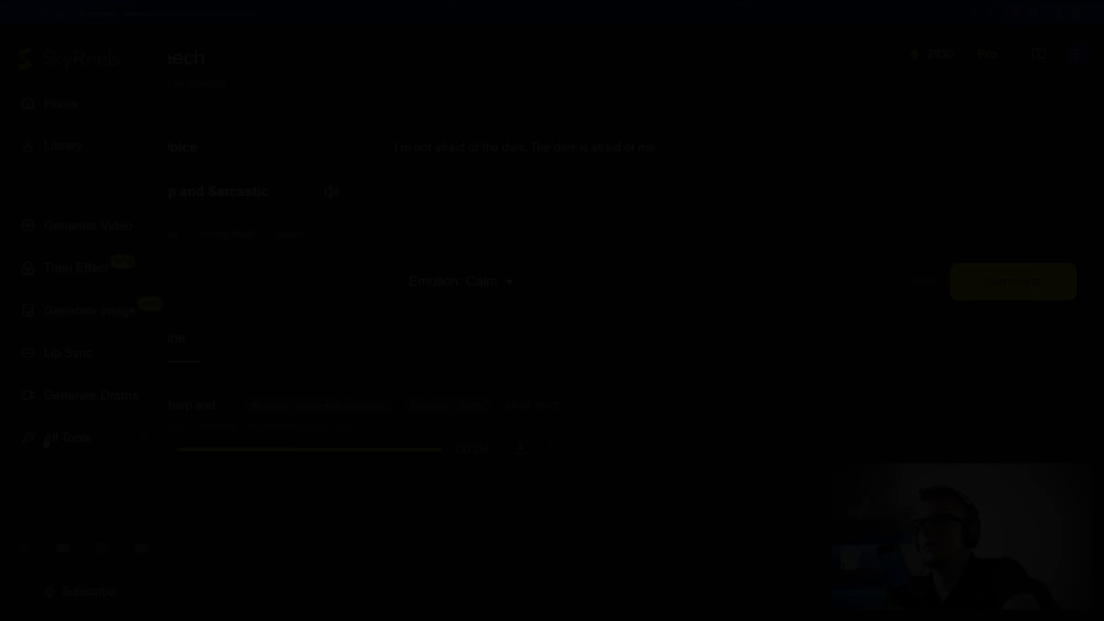
Generate an instrumental piano track with the Text to Music tool.
{"action": "left_click", "coordinate": [49, 439]}
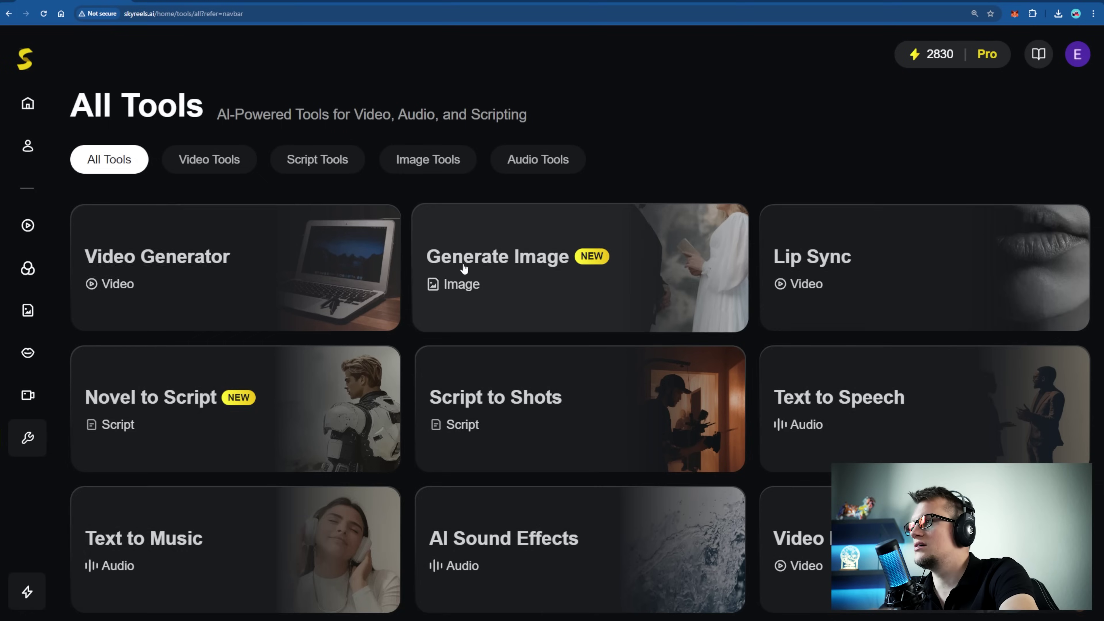
{"action": "left_click", "coordinate": [200, 548]}
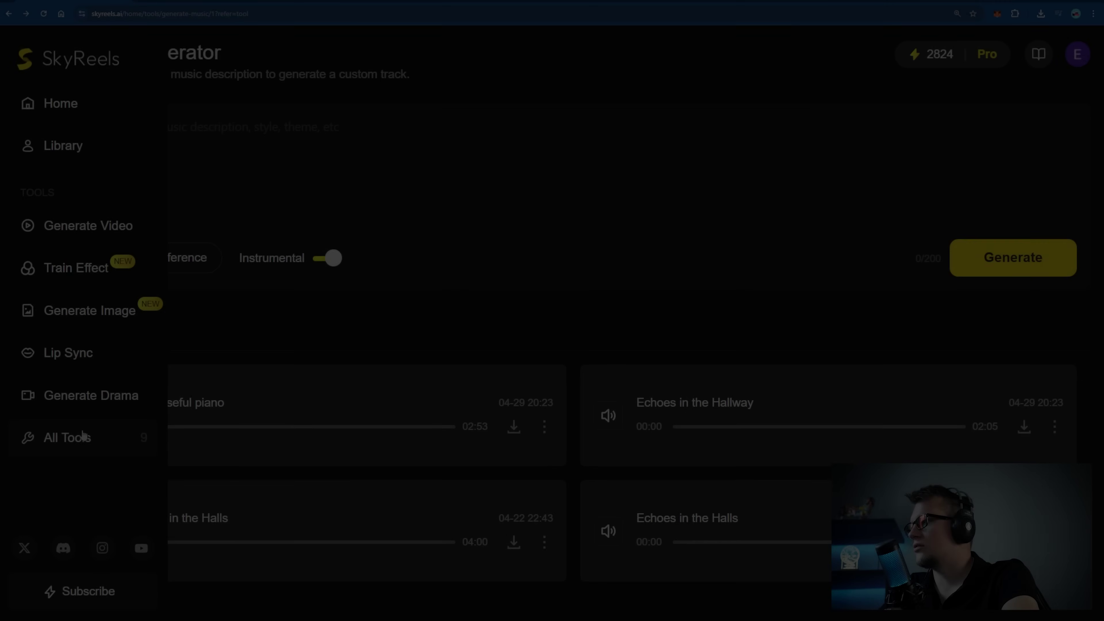
Generate a 6-second sound effect from "Loud monkey screams and the sound of an elephant's trunk echo through the air as rain falls onto the water.".
{"action": "left_click", "coordinate": [66, 437]}
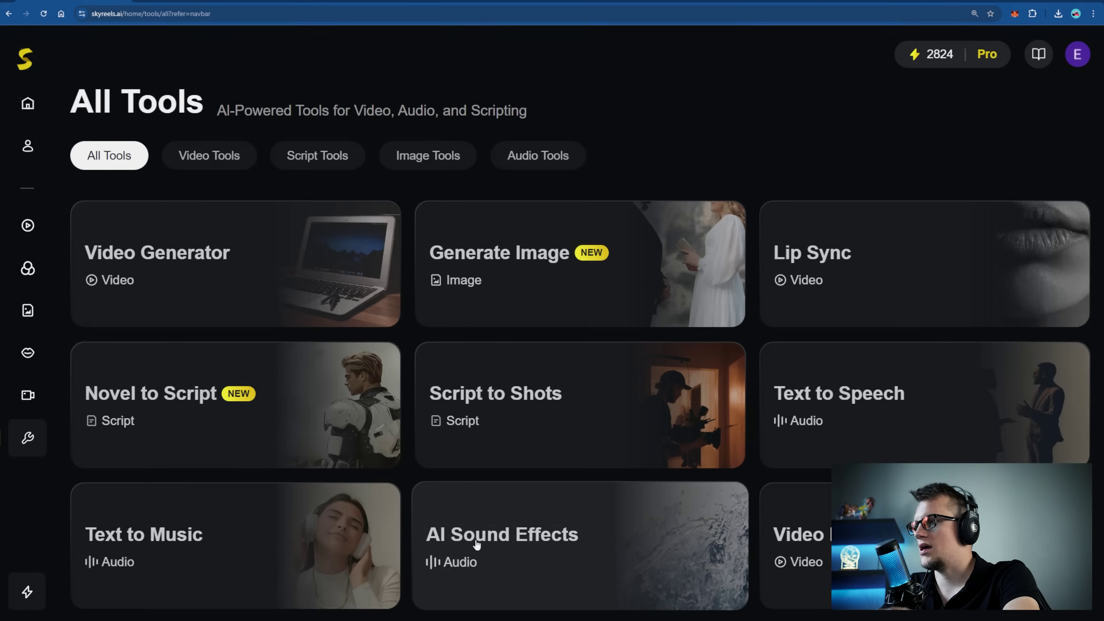
{"action": "left_click", "coordinate": [476, 534]}
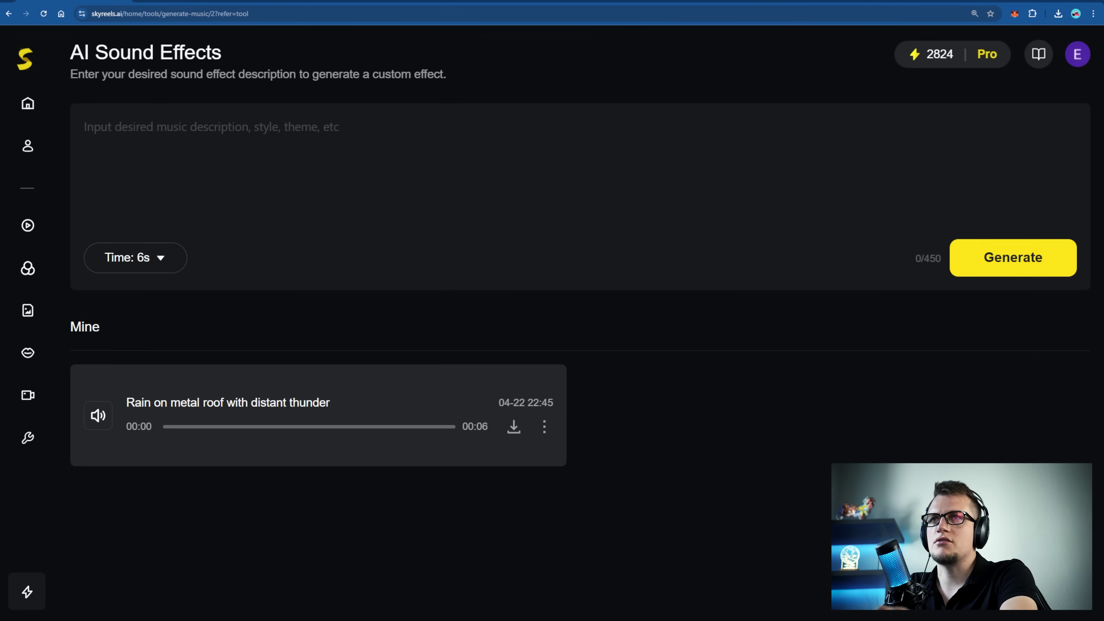
{"action": "left_click_drag", "start_coordinate": [84, 128], "coordinate": [685, 146]}
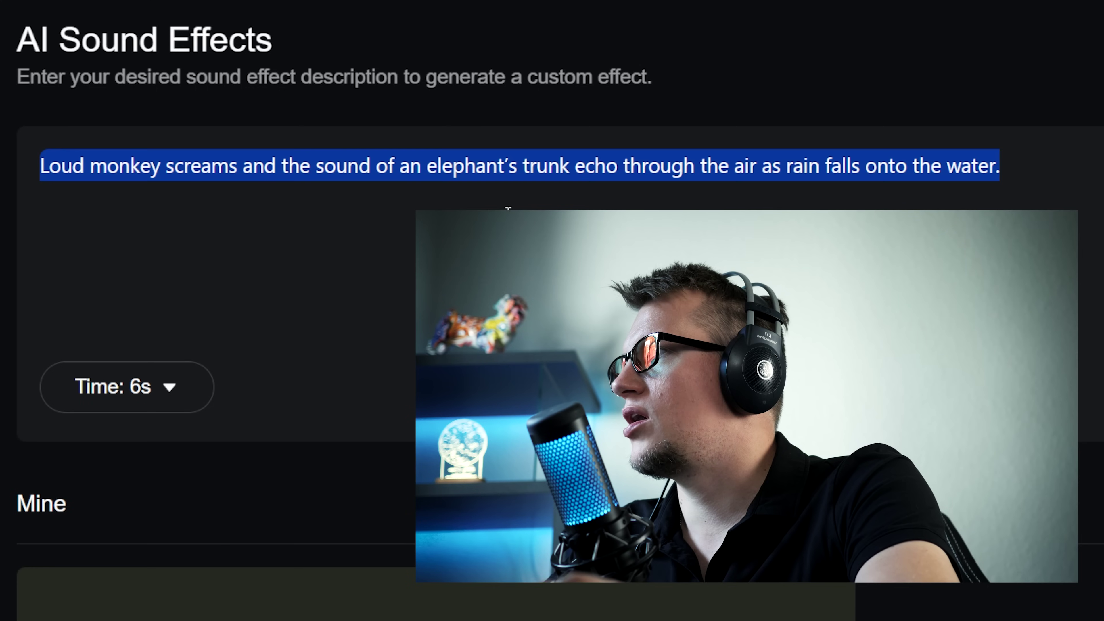
{"action": "left_click", "coordinate": [429, 192]}
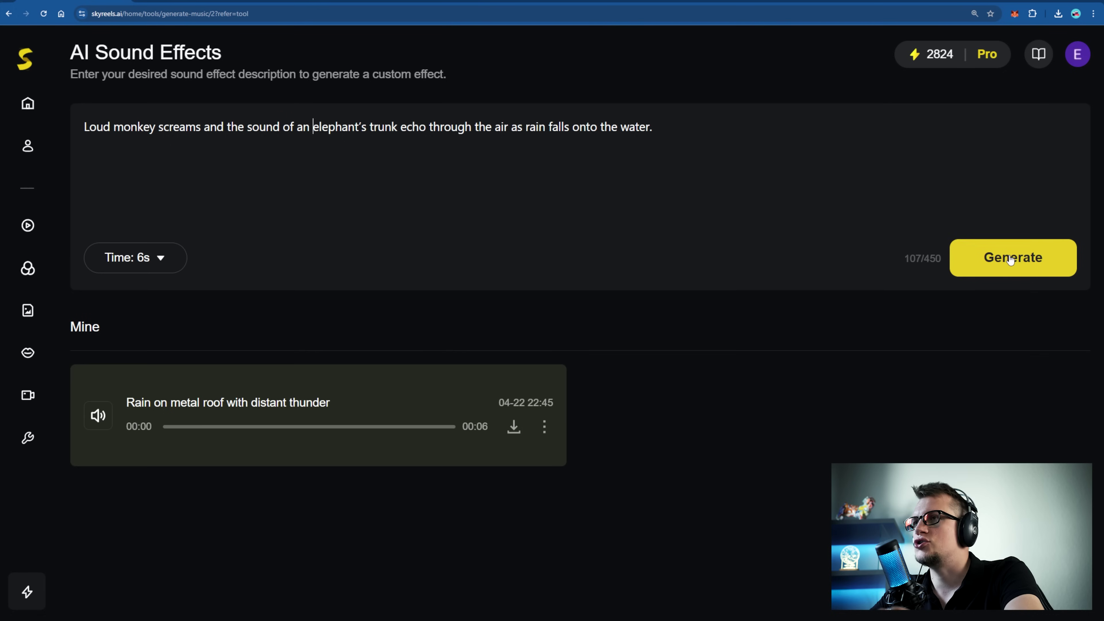
{"action": "left_click", "coordinate": [1010, 260]}
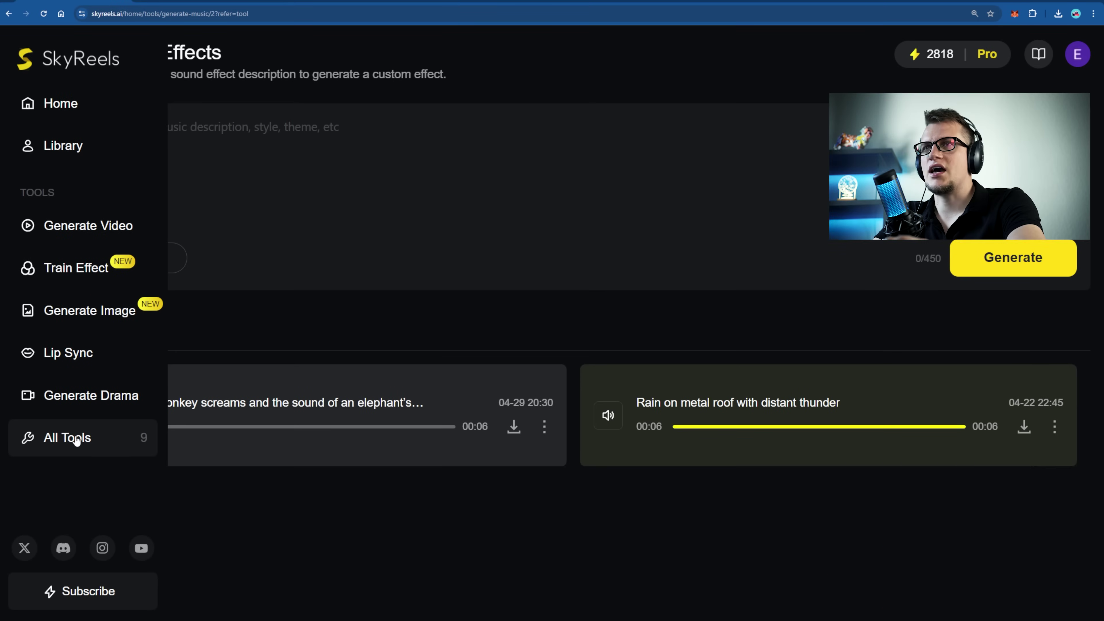
Place the imported house clip on the Video Editor timeline, browse the effects down to the black-and-white one, and play the preview.
{"action": "left_click", "coordinate": [76, 439]}
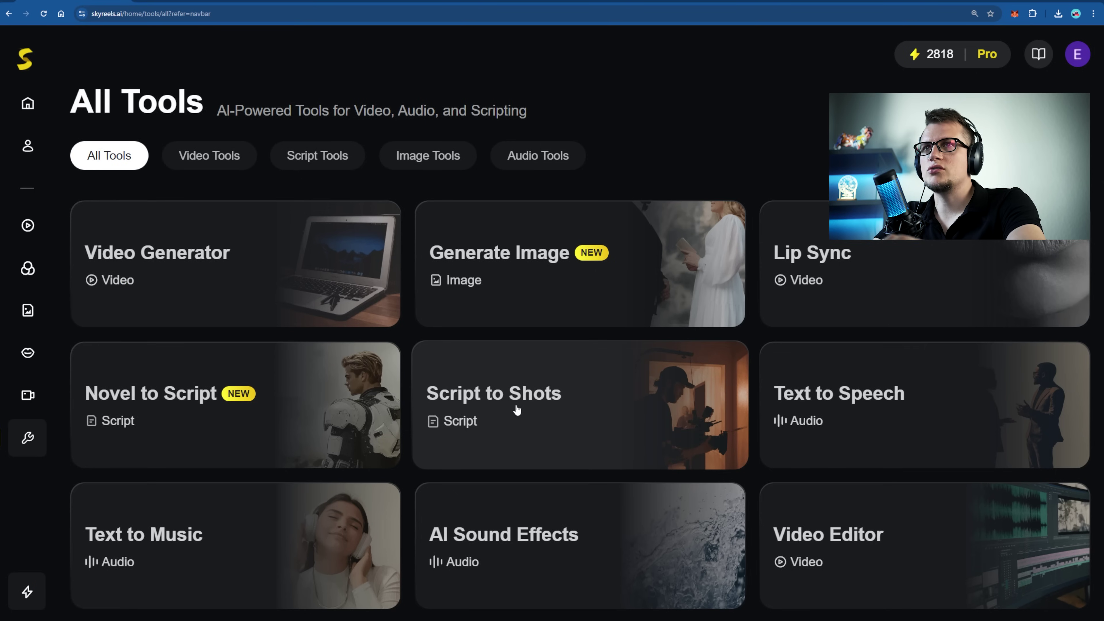
{"action": "left_click", "coordinate": [853, 545]}
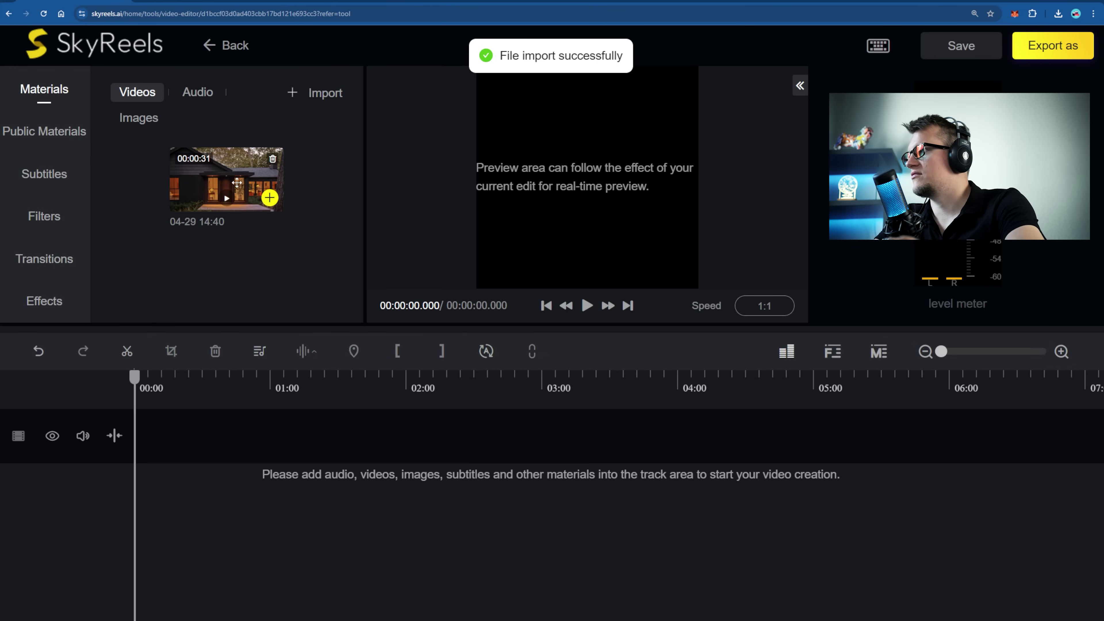
{"action": "left_click_drag", "start_coordinate": [237, 182], "coordinate": [257, 243]}
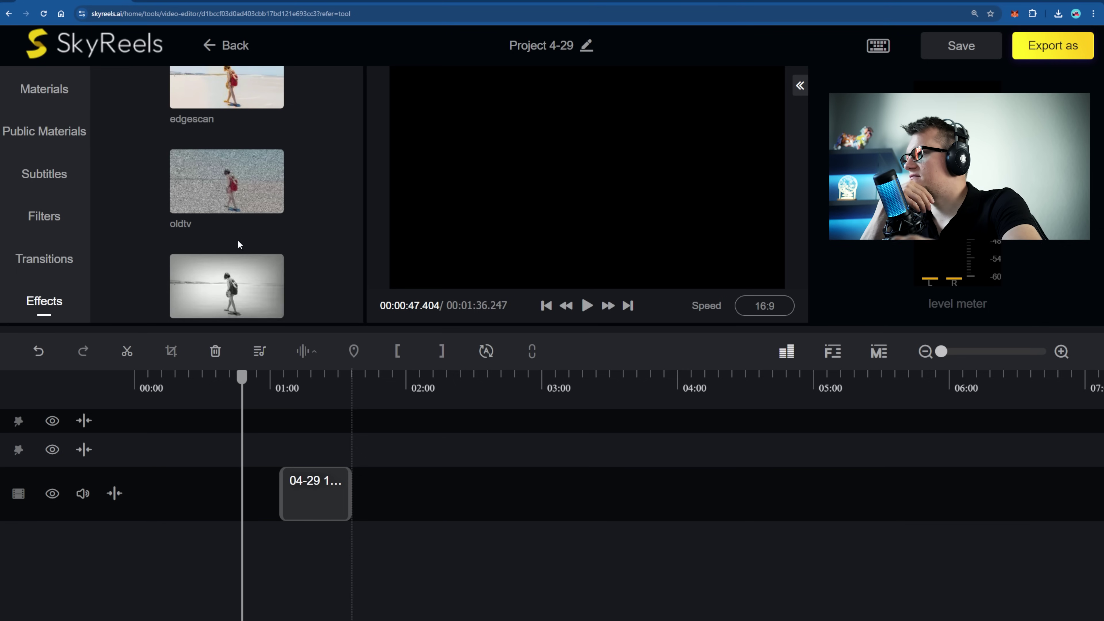
{"action": "mouse_move", "coordinate": [260, 300]}
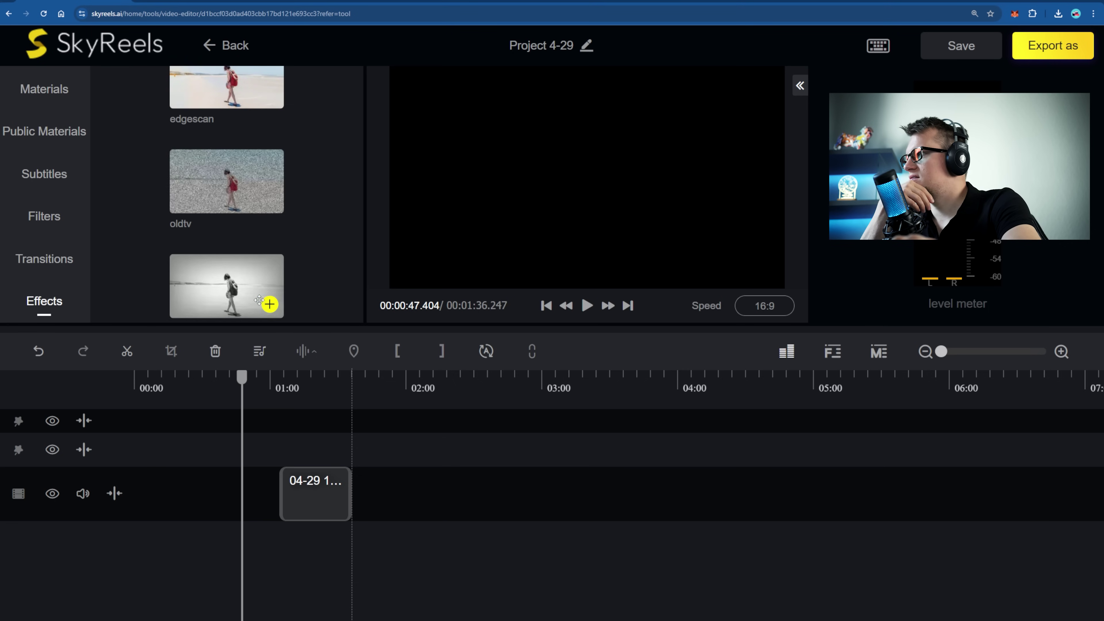
{"action": "left_click", "coordinate": [586, 306]}
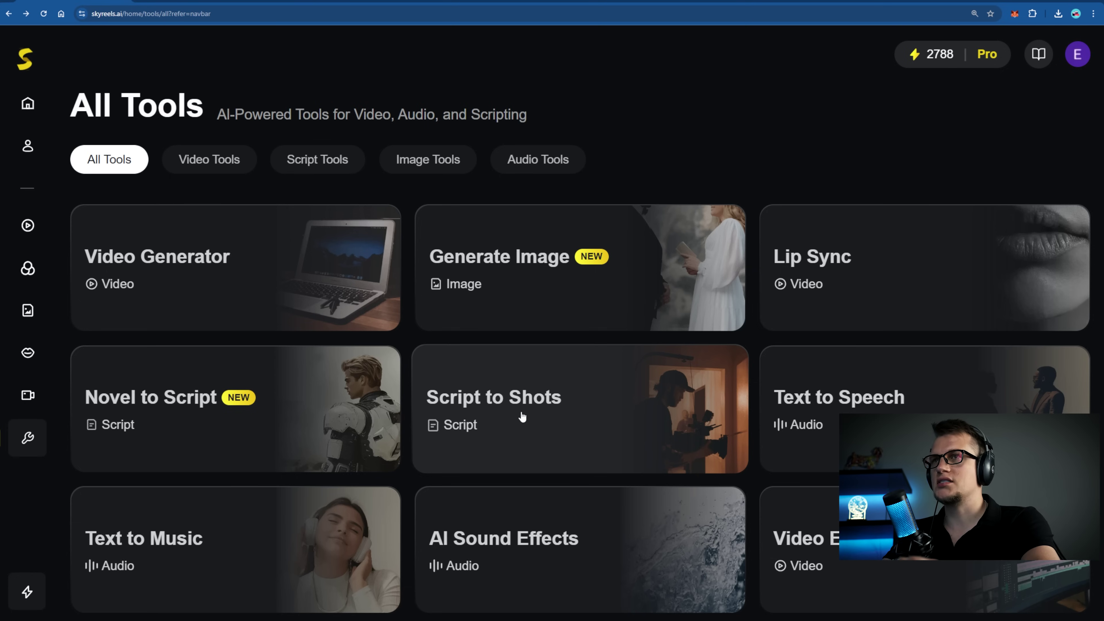
Upload the script Whispers_of_Lumenwood (2).pdf to the Script to Shots tool and start the storyboard project.
{"action": "left_click", "coordinate": [515, 410]}
{"action": "left_click_drag", "start_coordinate": [1100, 339], "coordinate": [706, 342]}
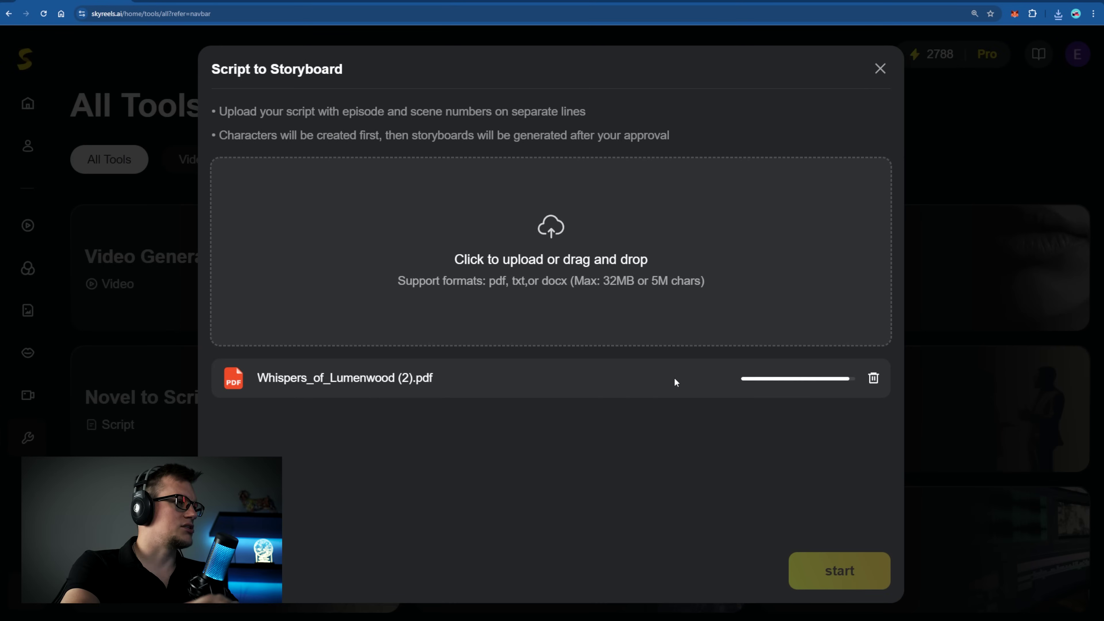
{"action": "left_click", "coordinate": [809, 570]}
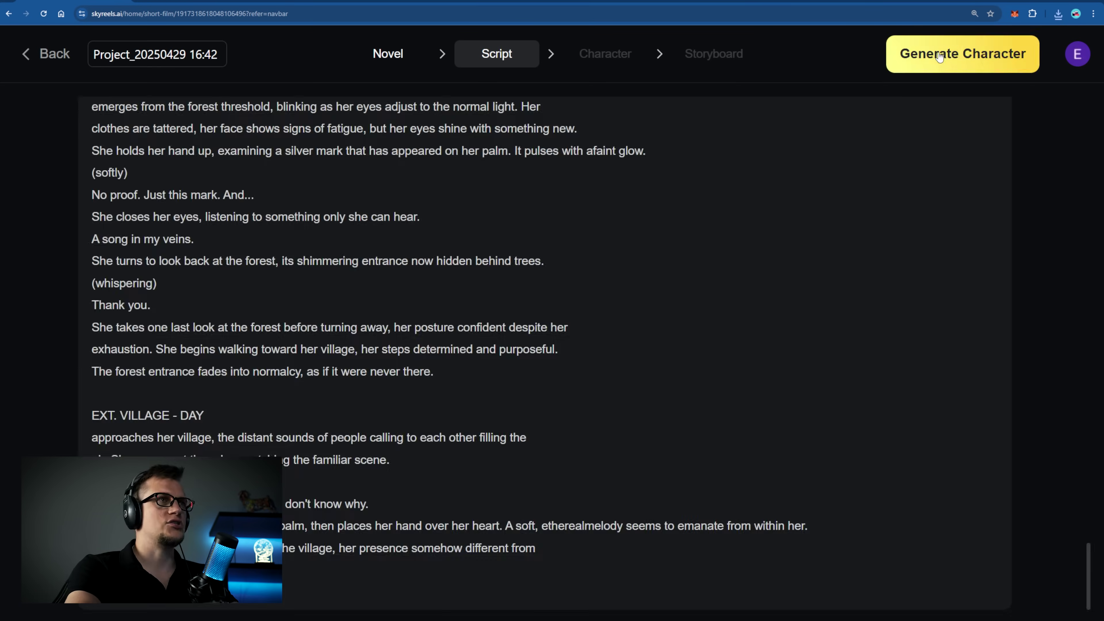
Generate the characters from the Lumenwood script and look over the Characters page.
{"action": "left_click", "coordinate": [939, 54]}
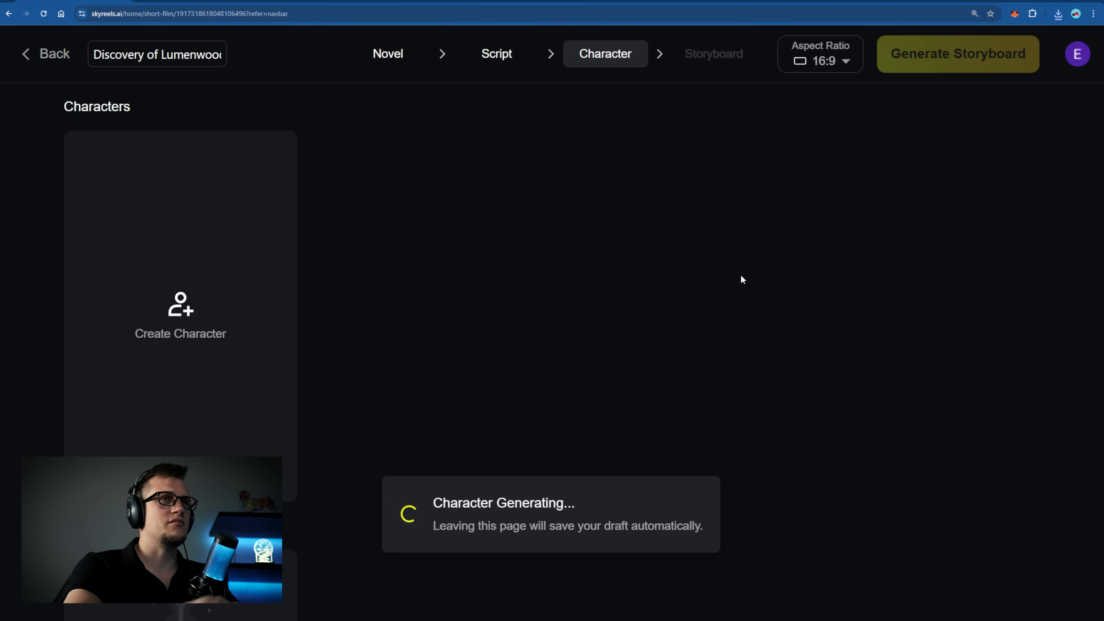
{"action": "scroll", "coordinate": [611, 298], "scroll_direction": "down", "scroll_amount": 3}
{"action": "scroll", "coordinate": [612, 298], "scroll_direction": "up", "scroll_amount": 3}
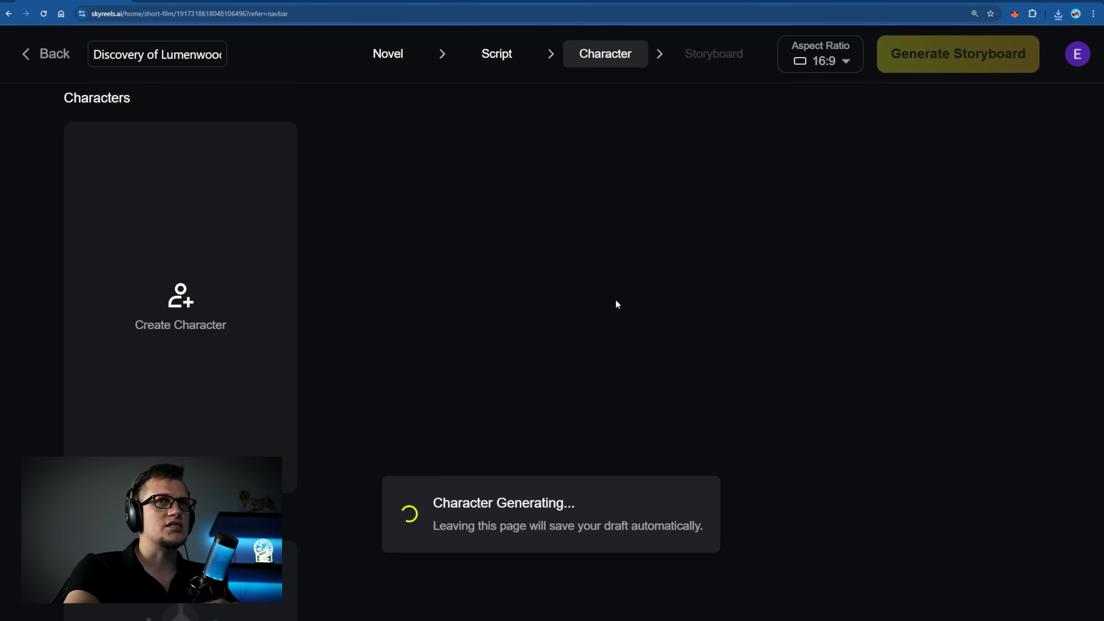
{"action": "scroll", "coordinate": [618, 304], "scroll_direction": "down", "scroll_amount": 3}
{"action": "scroll", "coordinate": [600, 318], "scroll_direction": "up", "scroll_amount": 3}
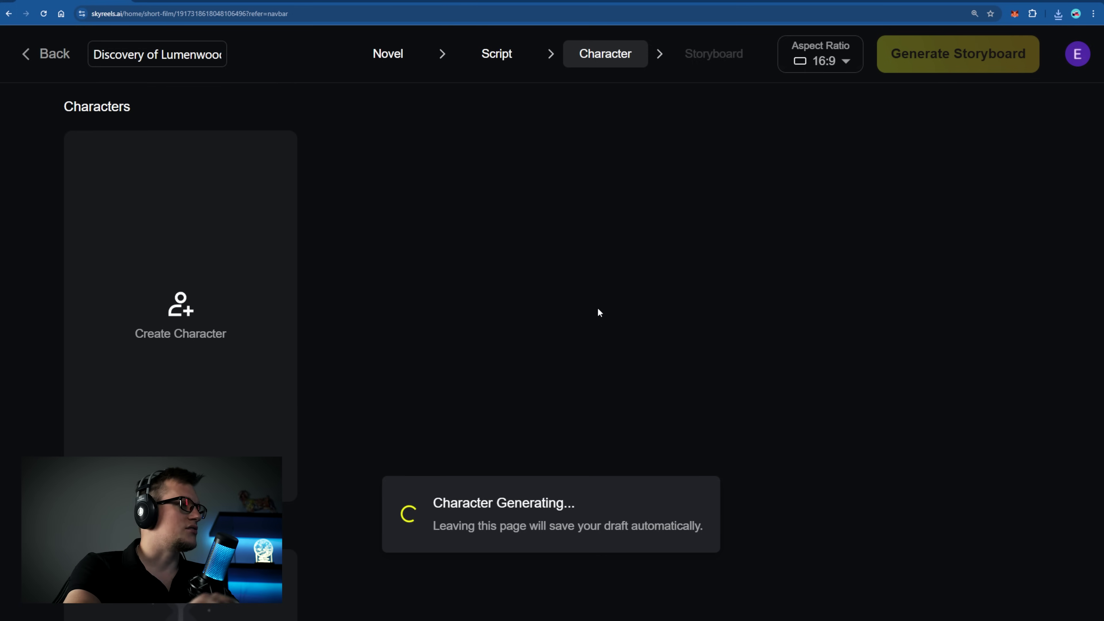